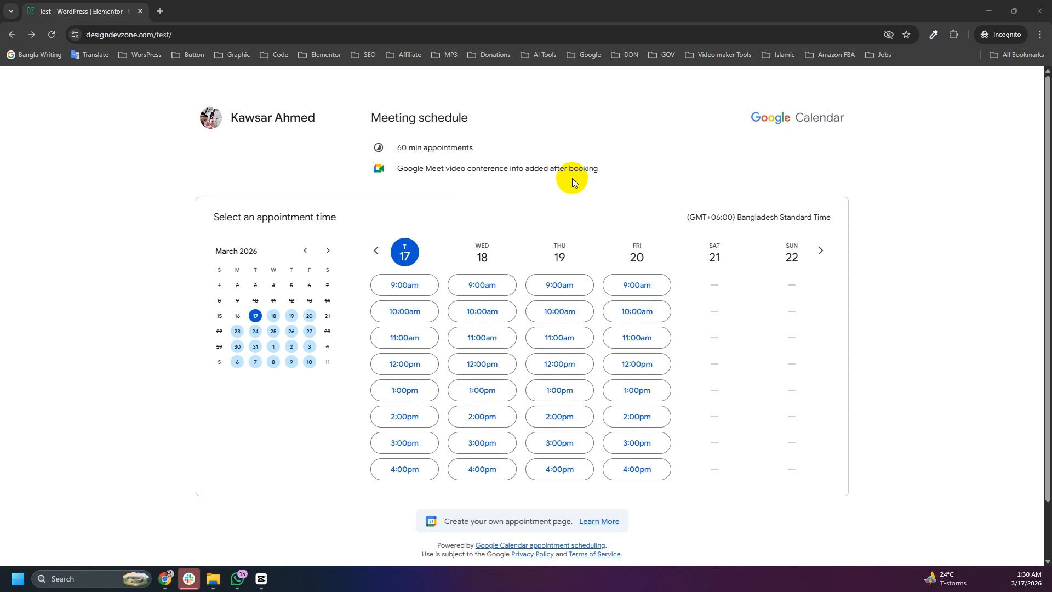
left_click(199, 33)
left_click(114, 202)
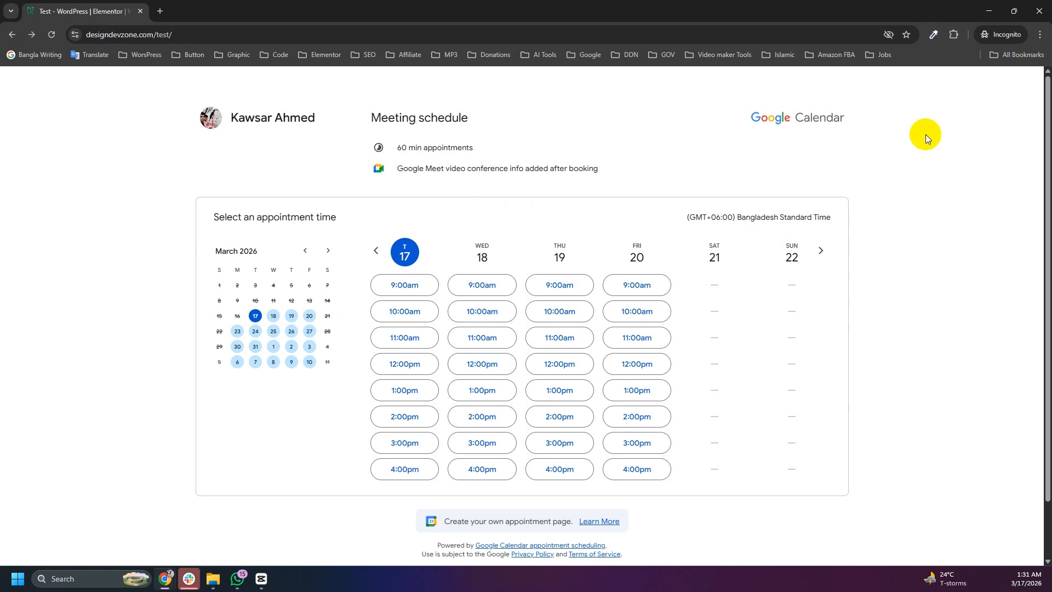
- Switch to the site's WordPress dashboard and look through the list of all pages for the Test page
left_click(989, 11)
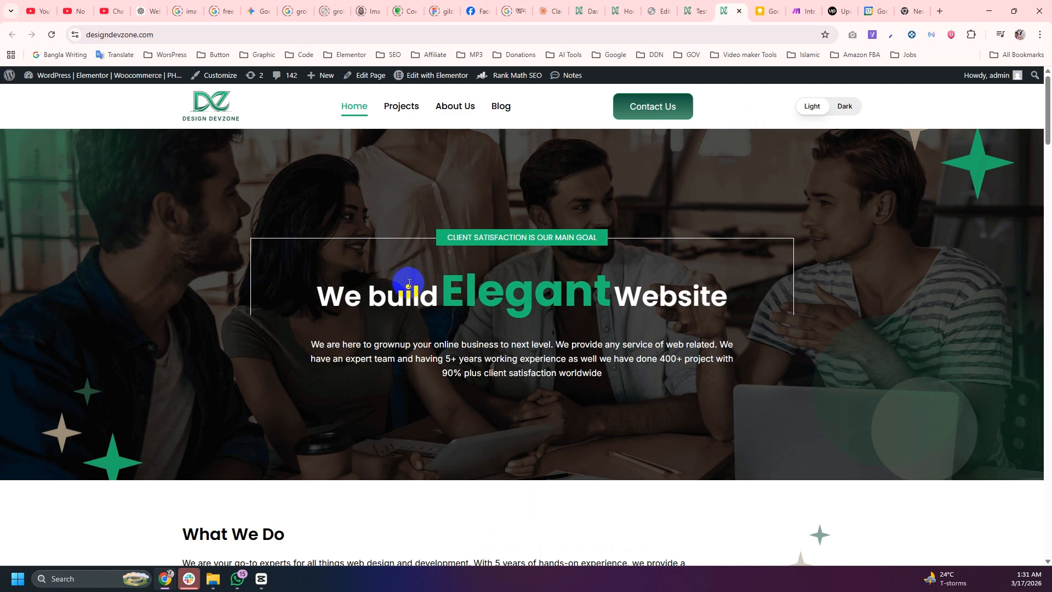
left_click(594, 9)
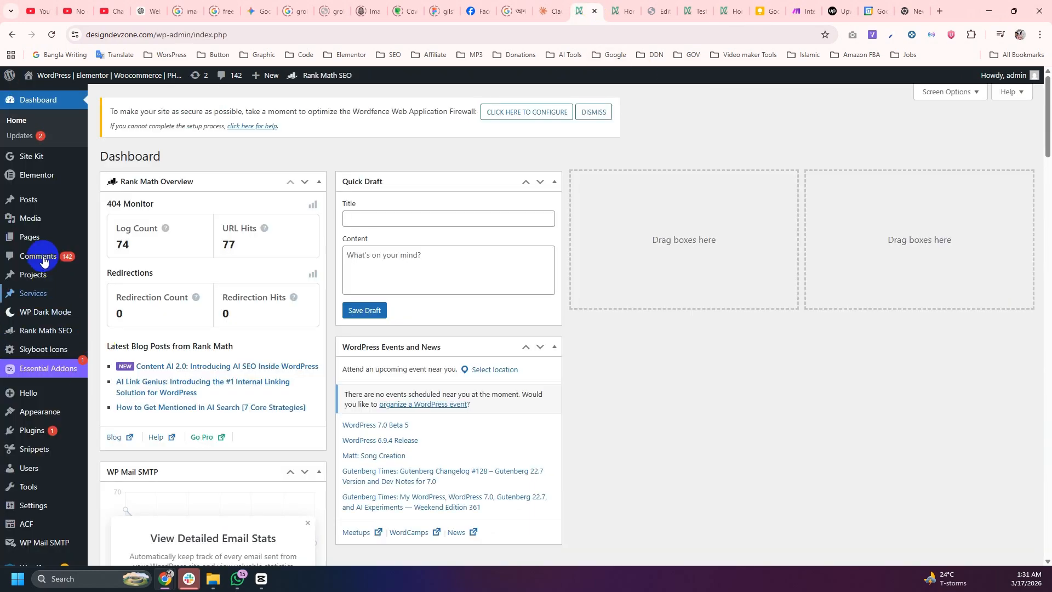
mouse_move(36, 244)
left_click(121, 242)
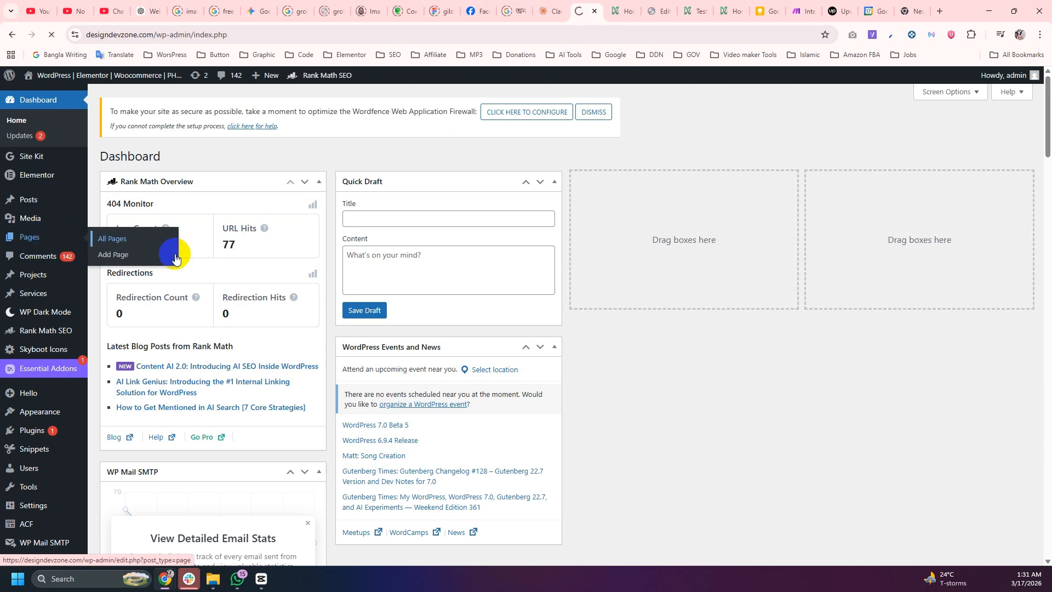
scroll(529, 445, "down", 1)
scroll(528, 441, "down", 12)
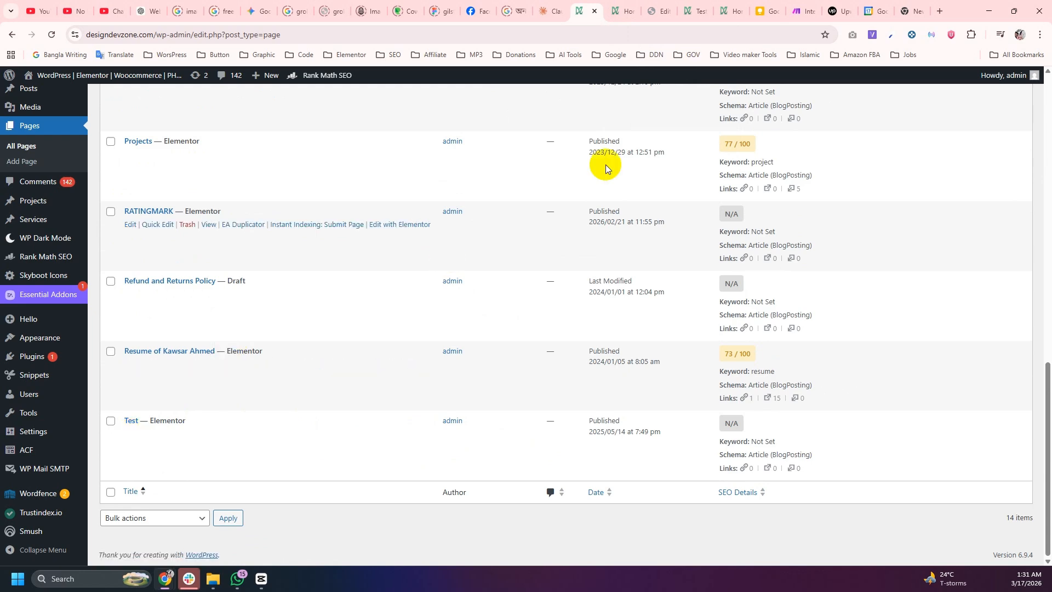
- Delete the HTML widget from the Test page in the Elementor editor and publish the page
left_click(662, 9)
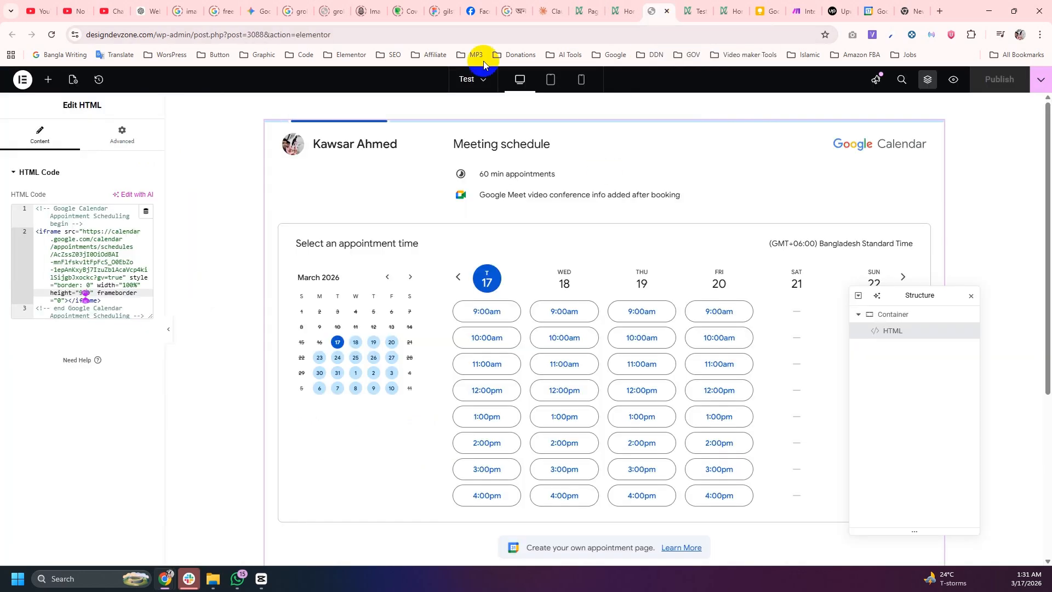
mouse_move(578, 173)
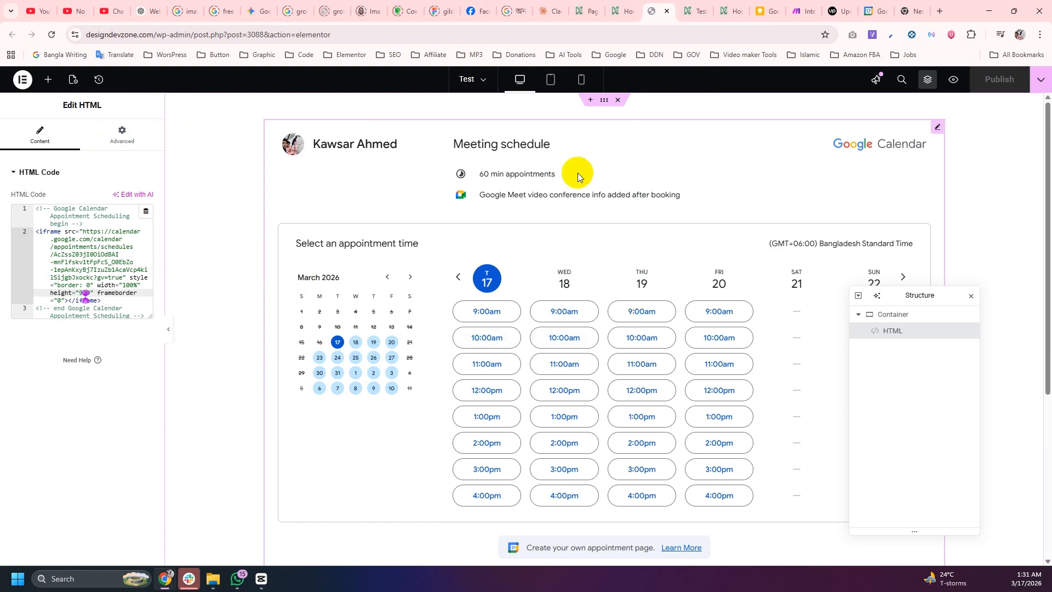
right_click(938, 135)
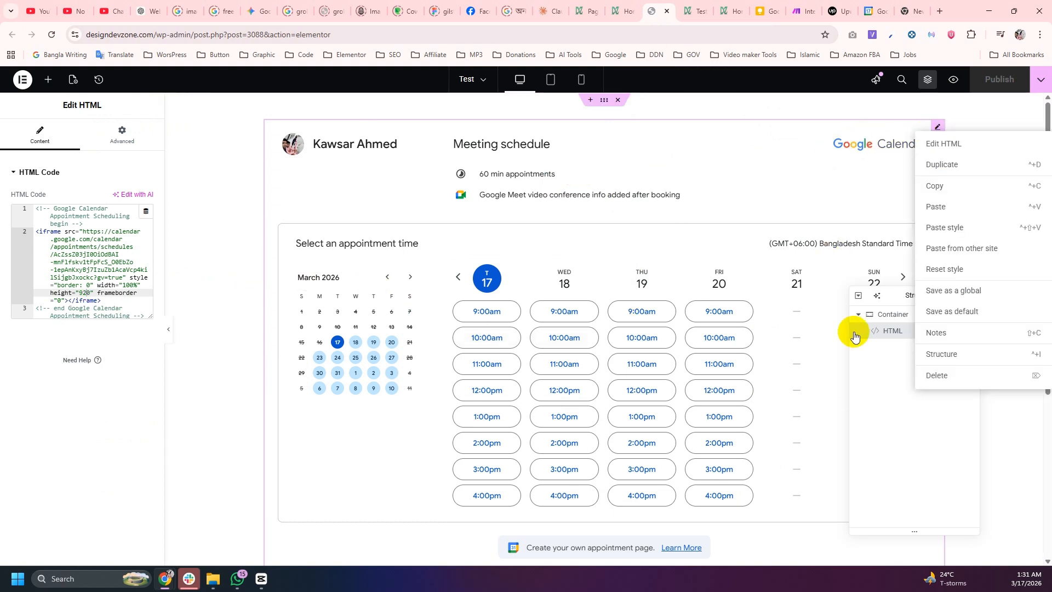
left_click(929, 372)
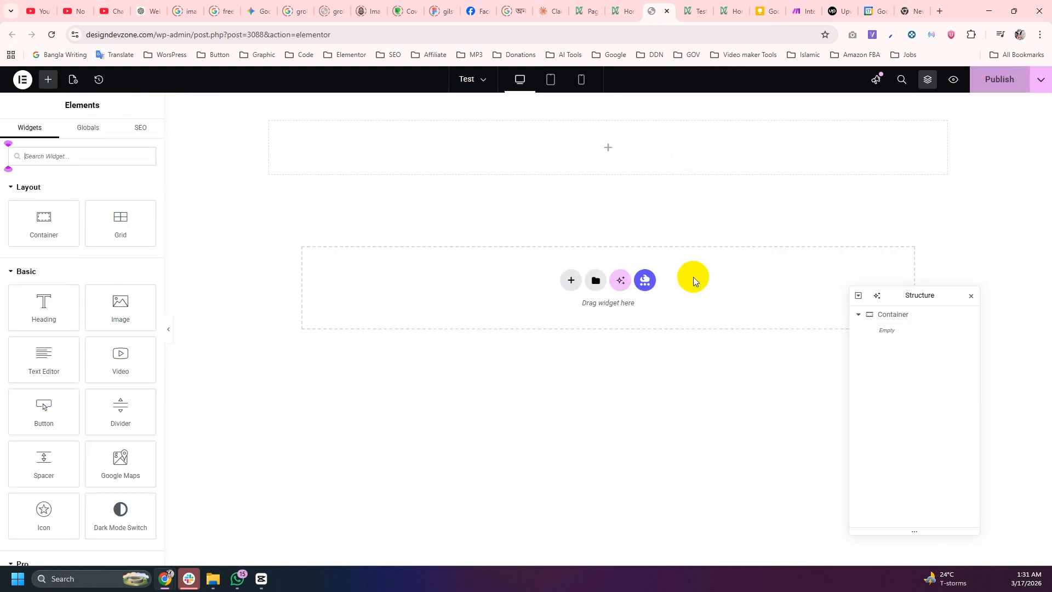
left_click(1003, 90)
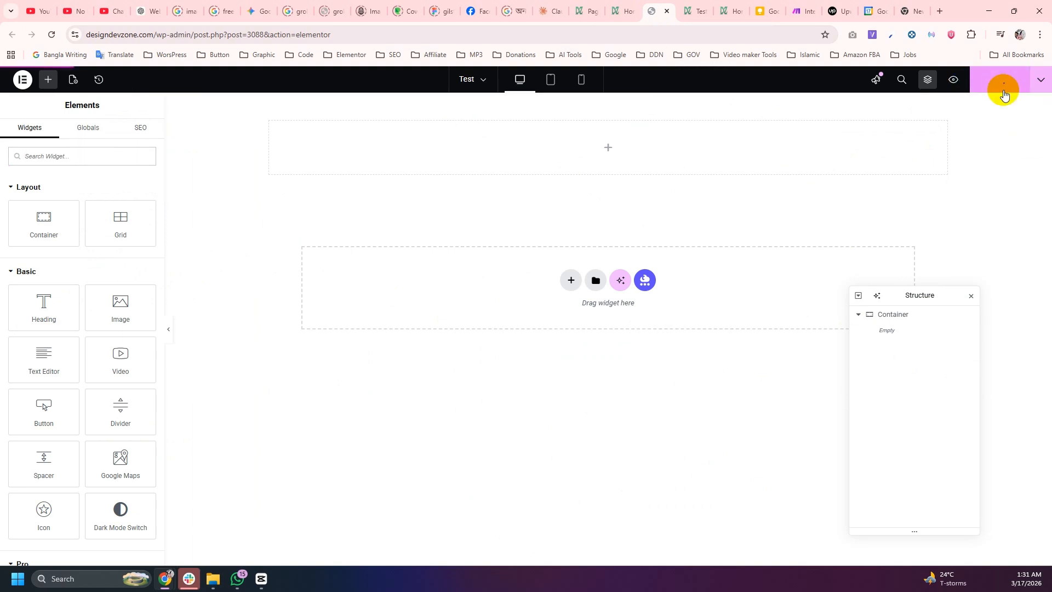
- Reload the live Test page in the incognito window to check it, and return to the Elementor editor
mouse_move(165, 579)
left_click(248, 528)
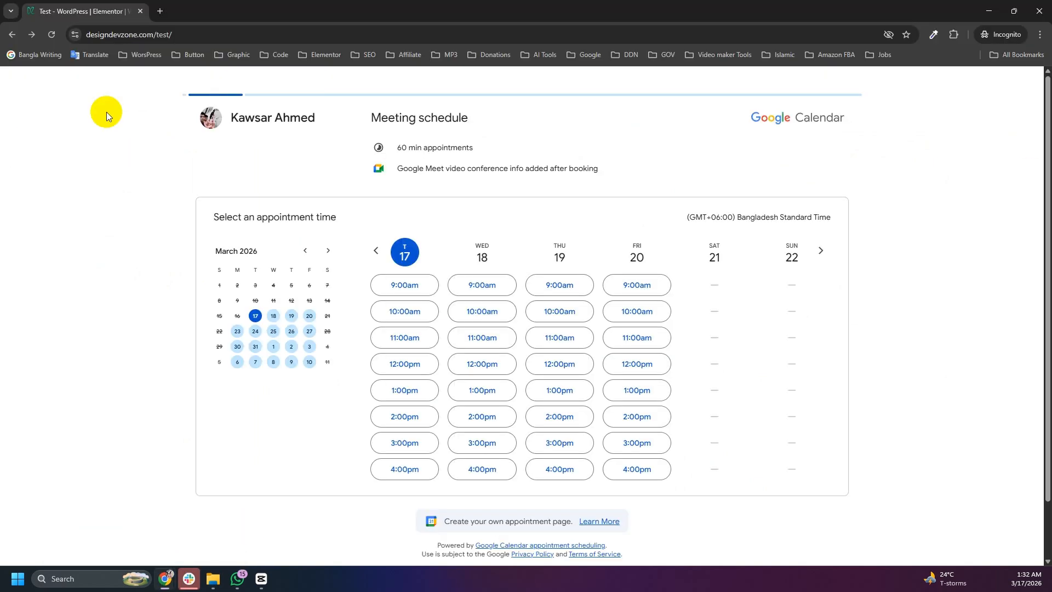
left_click(51, 35)
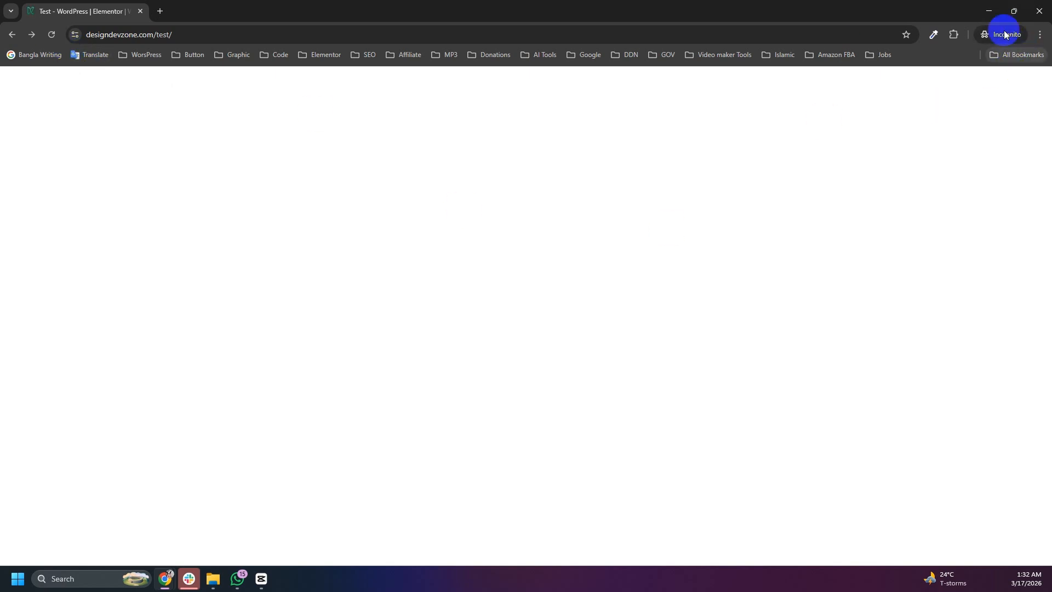
left_click(989, 11)
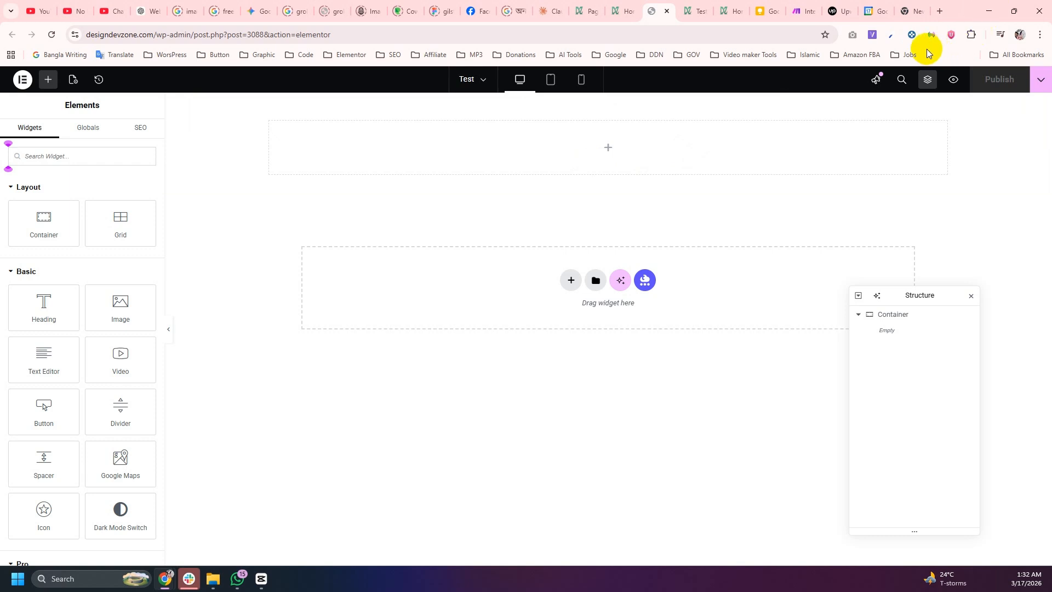
- Close the two spare browser tabs at the end and open Google Calendar from the Google apps in a new tab
left_click(885, 11)
left_click(885, 11)
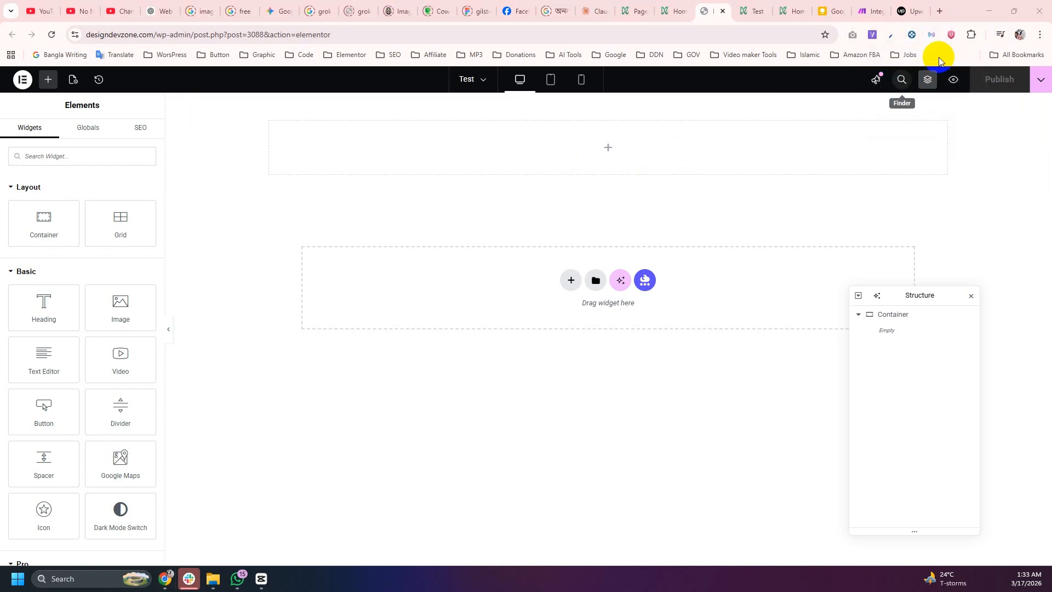
left_click(940, 11)
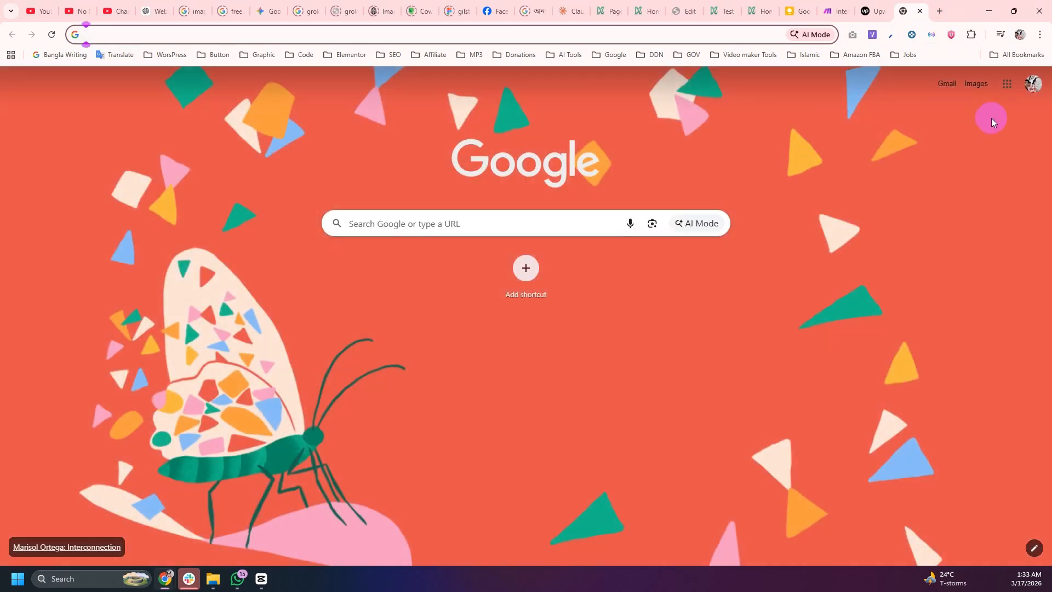
left_click(1034, 86)
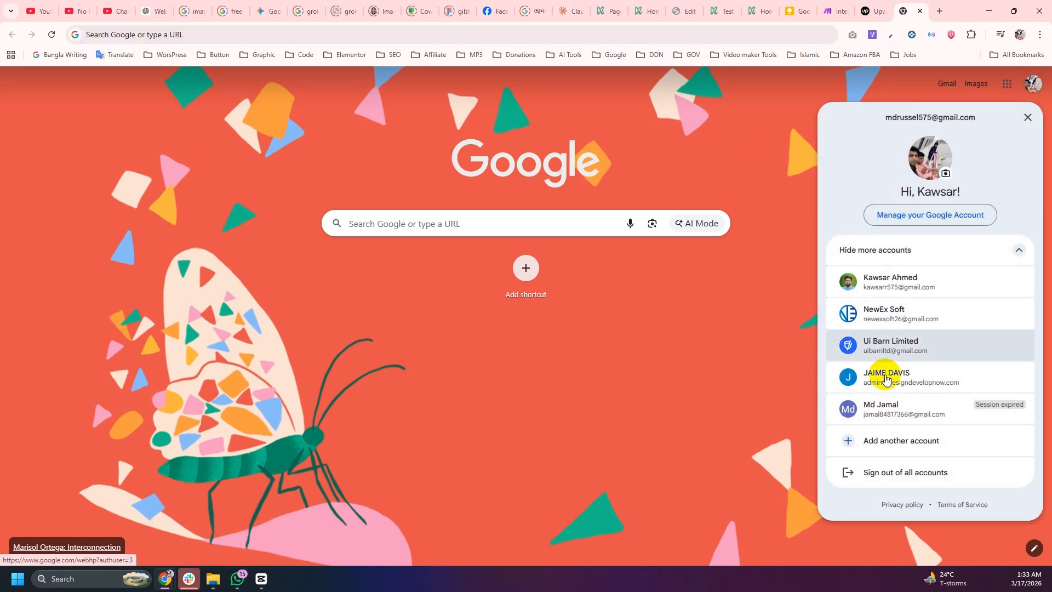
left_click(757, 188)
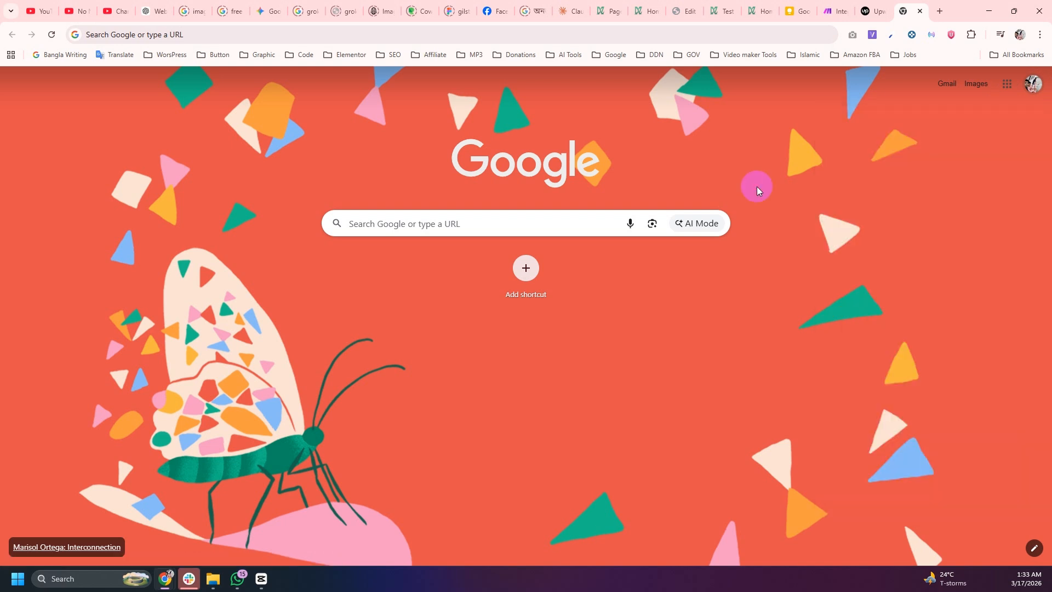
left_click(1010, 90)
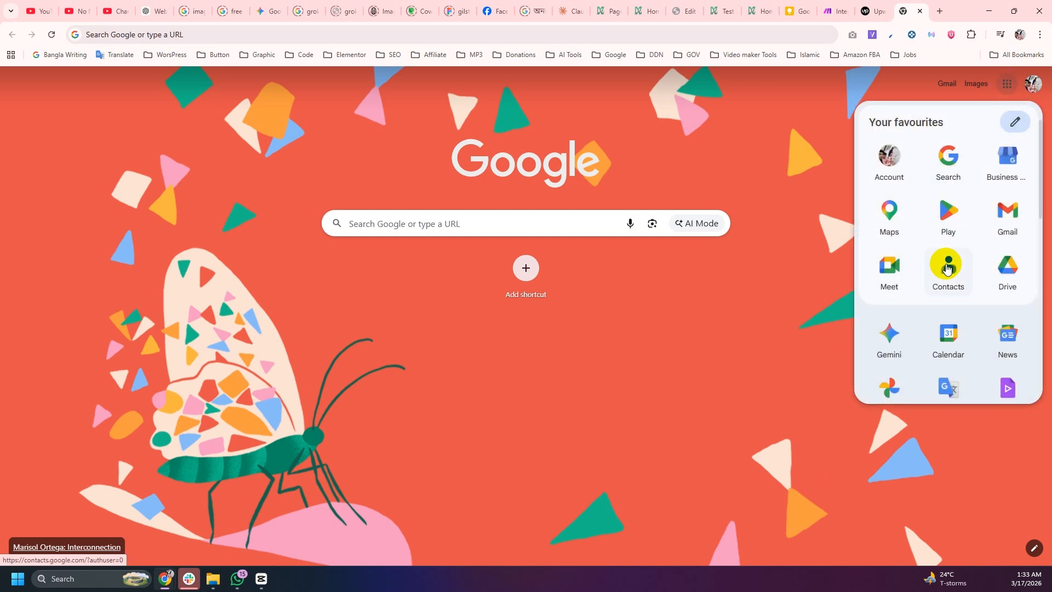
scroll(948, 268, "down", 3)
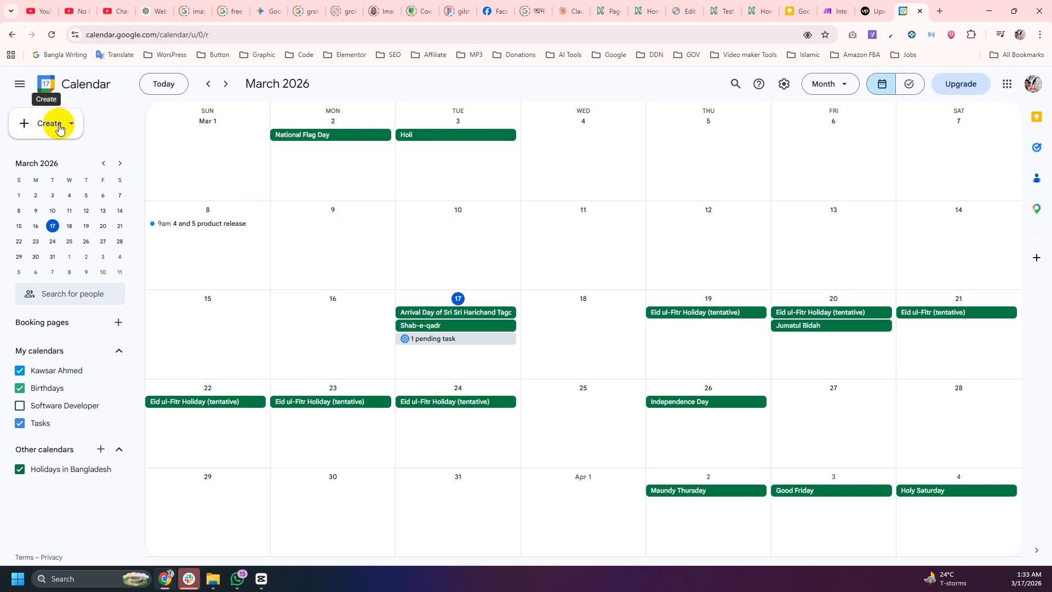
- Create a new appointment schedule titled "Meeting Schedule"
left_click(21, 126)
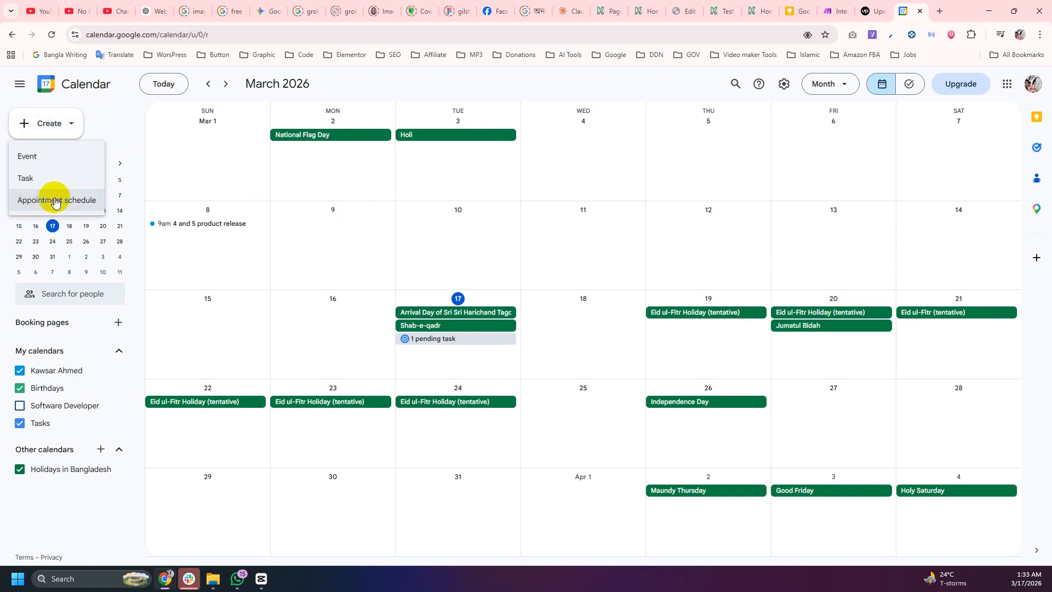
left_click(55, 201)
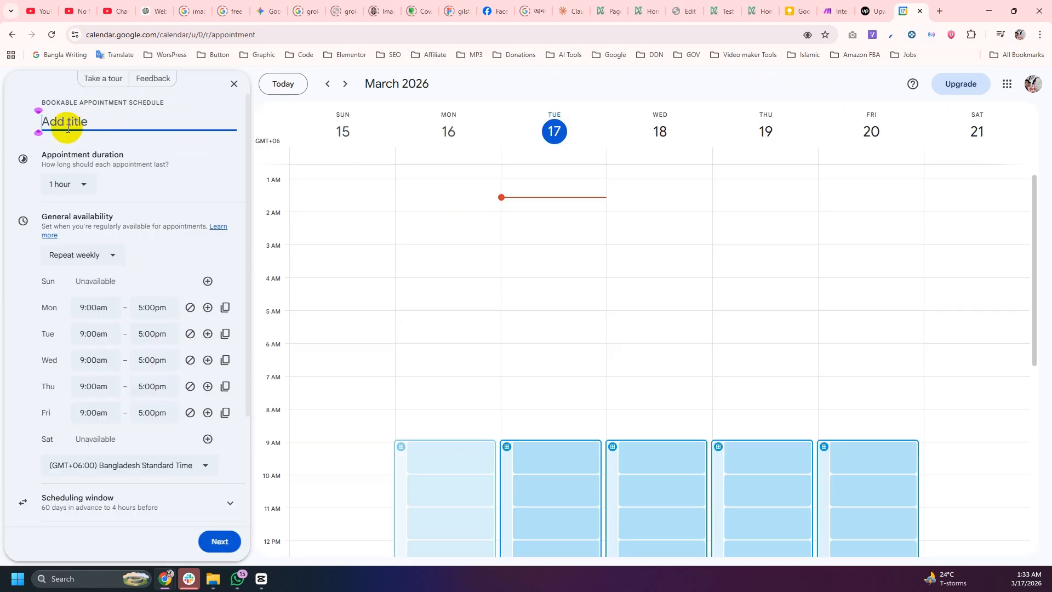
type("Meeting Schedule")
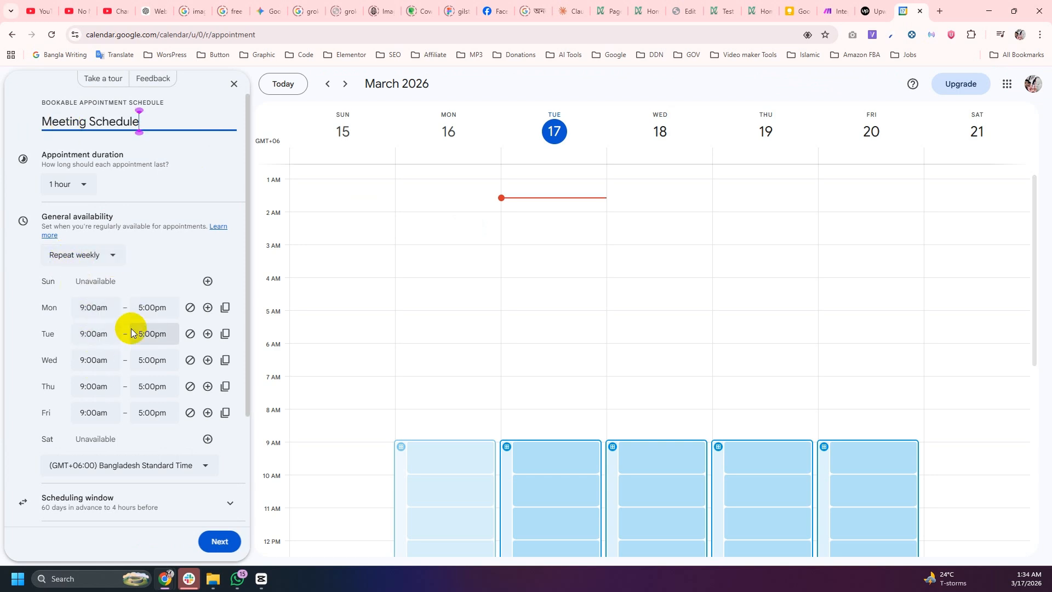
- Make Sunday available from 9:00am to 5:00pm in the general availability and continue to the booking page settings
scroll(133, 301, "down", 2)
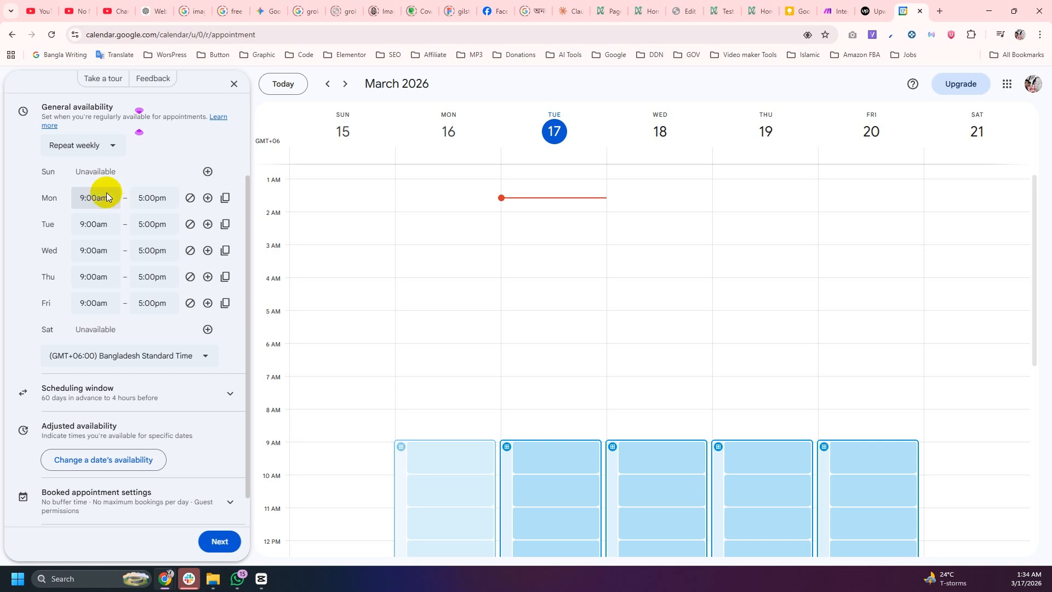
left_click(213, 173)
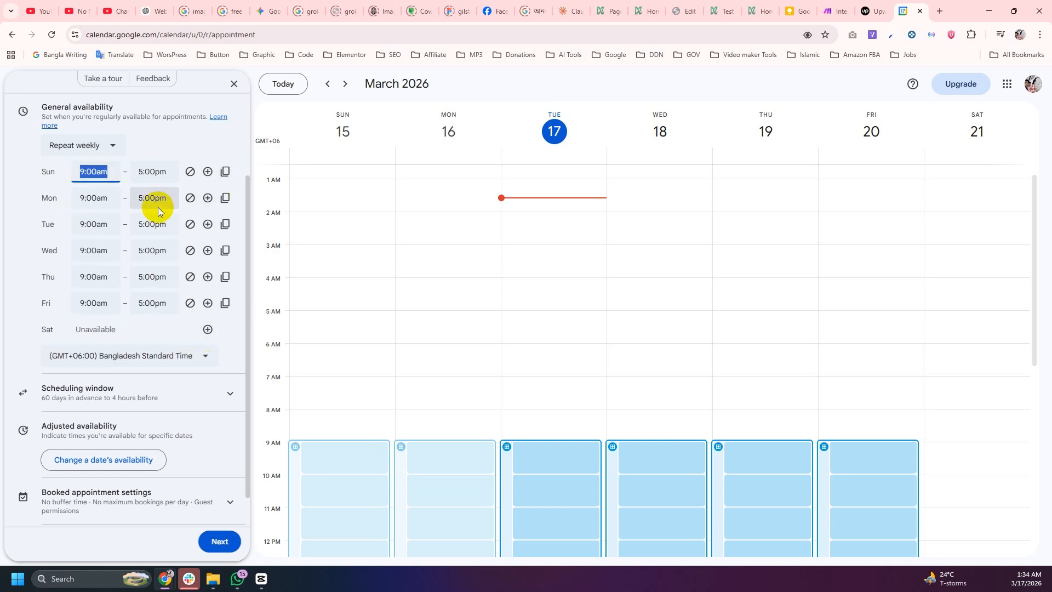
left_click(98, 226)
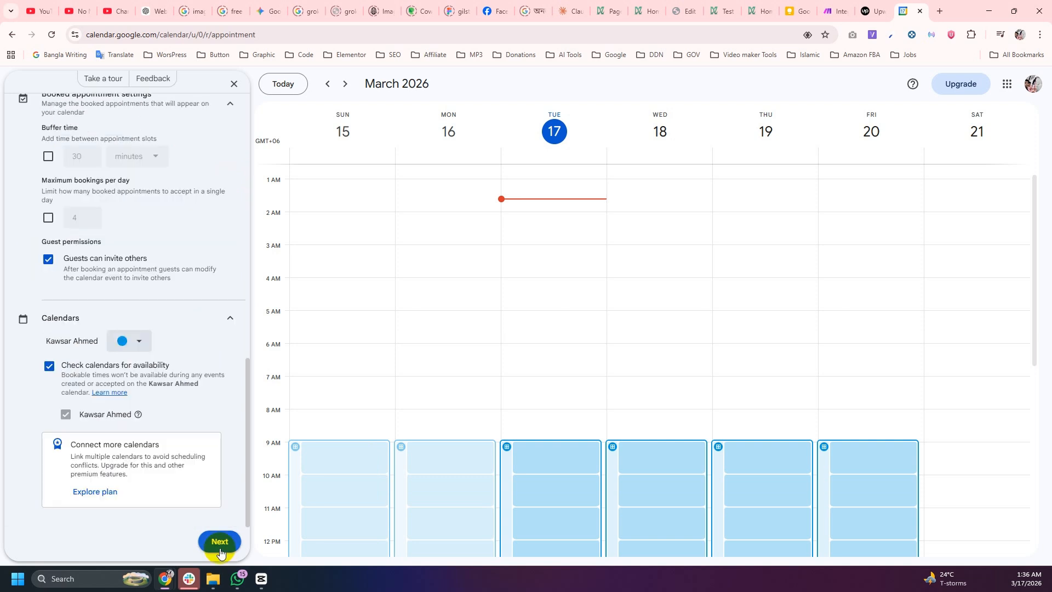
left_click(220, 549)
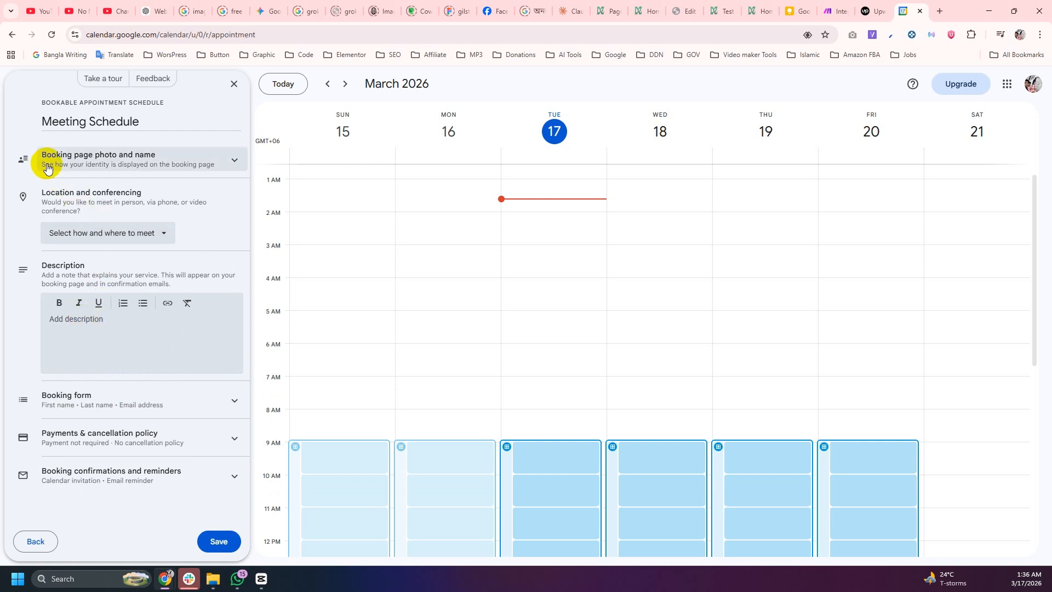
- Review the booking page photo and name, and set the meeting location to Google Meet video conferencing
left_click(177, 164)
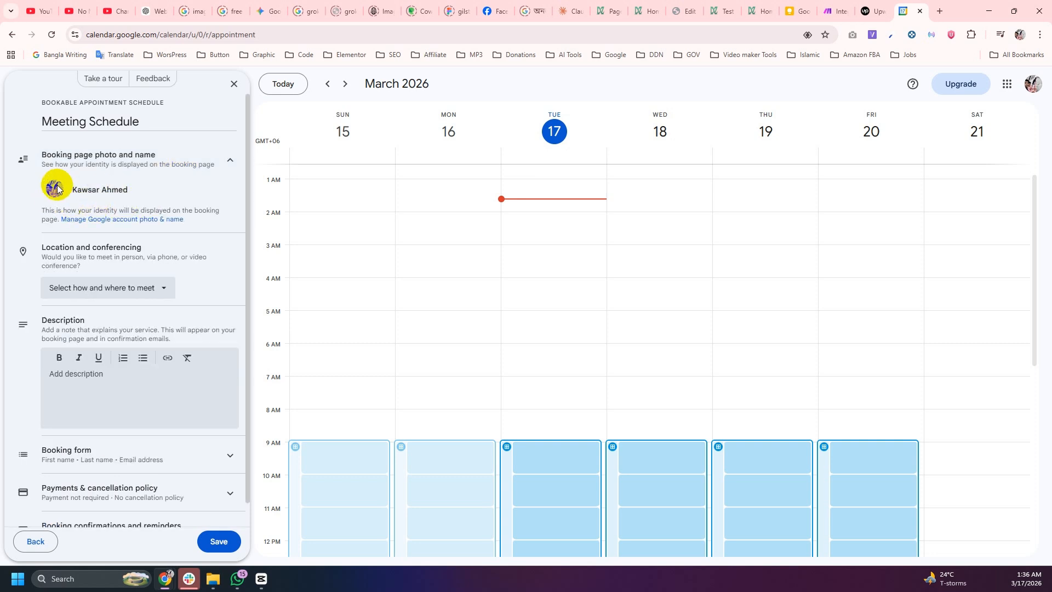
left_click_drag(119, 190, 60, 193)
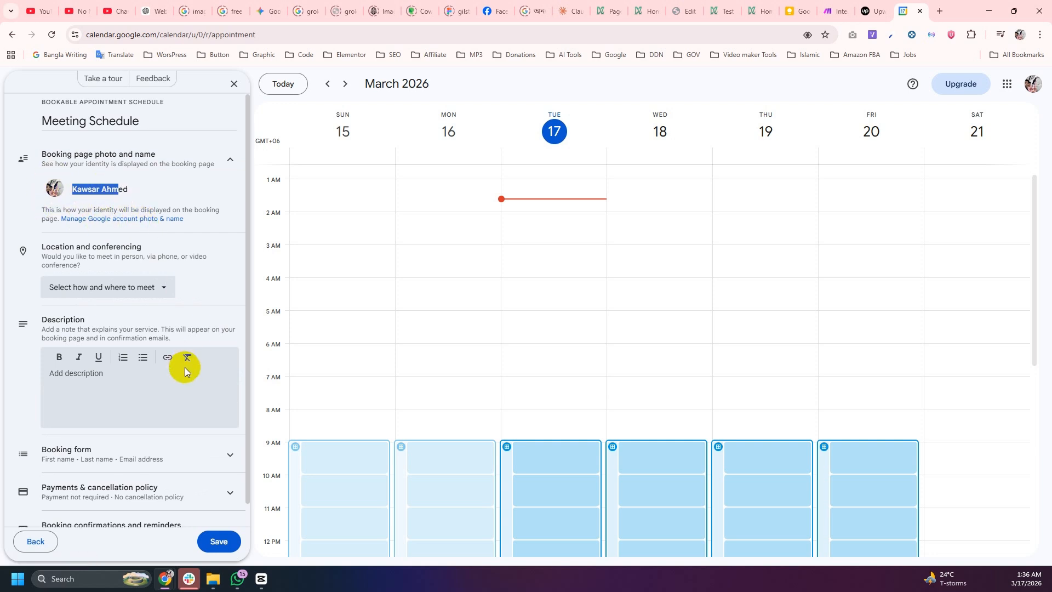
scroll(185, 367, "down", 1)
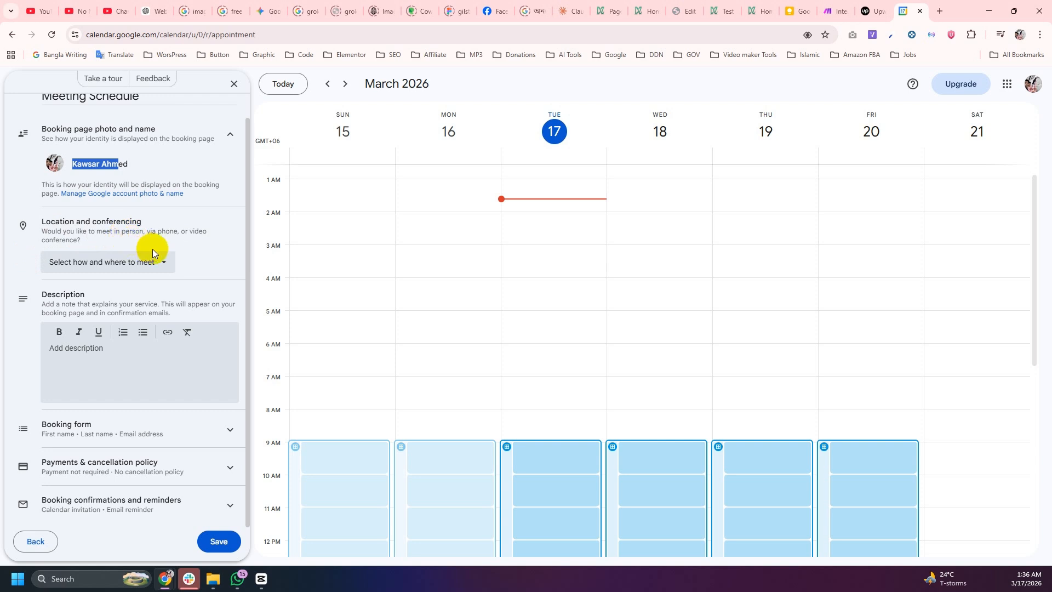
left_click(99, 270)
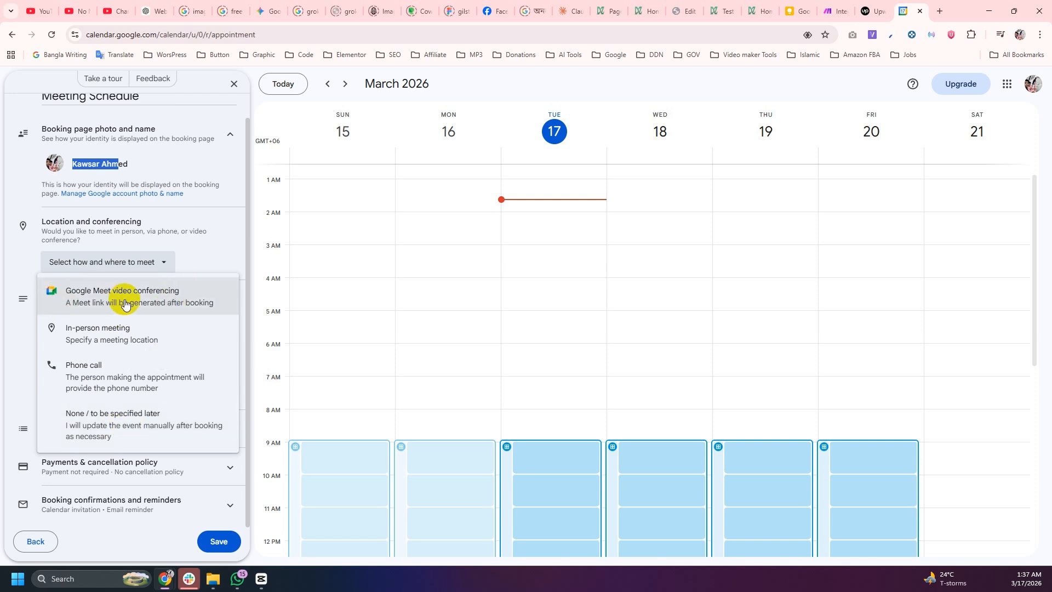
left_click(103, 300)
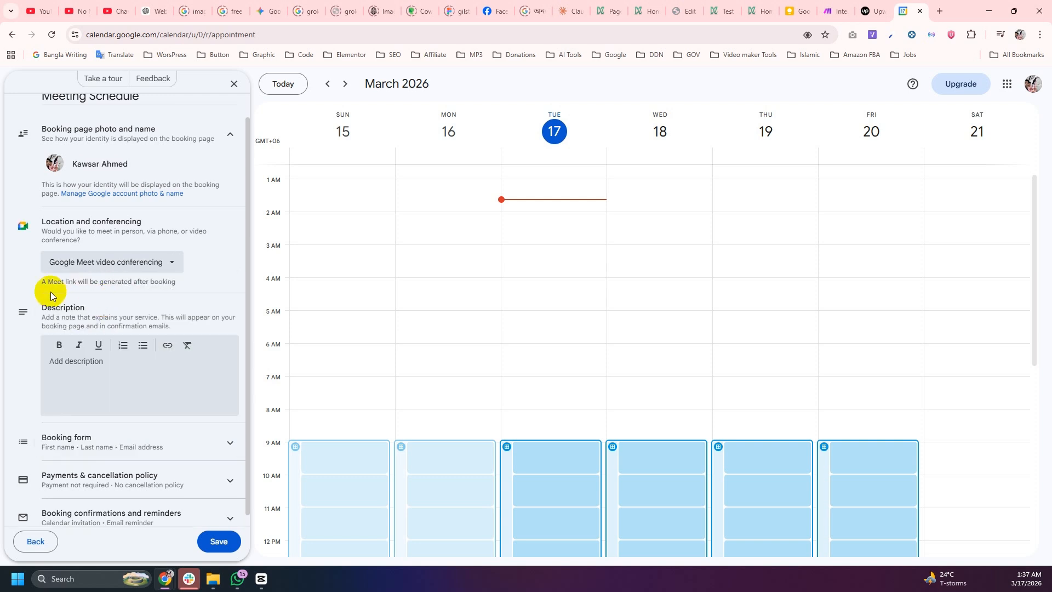
left_click_drag(175, 281, 47, 283)
left_click(82, 286)
scroll(77, 439, "down", 1)
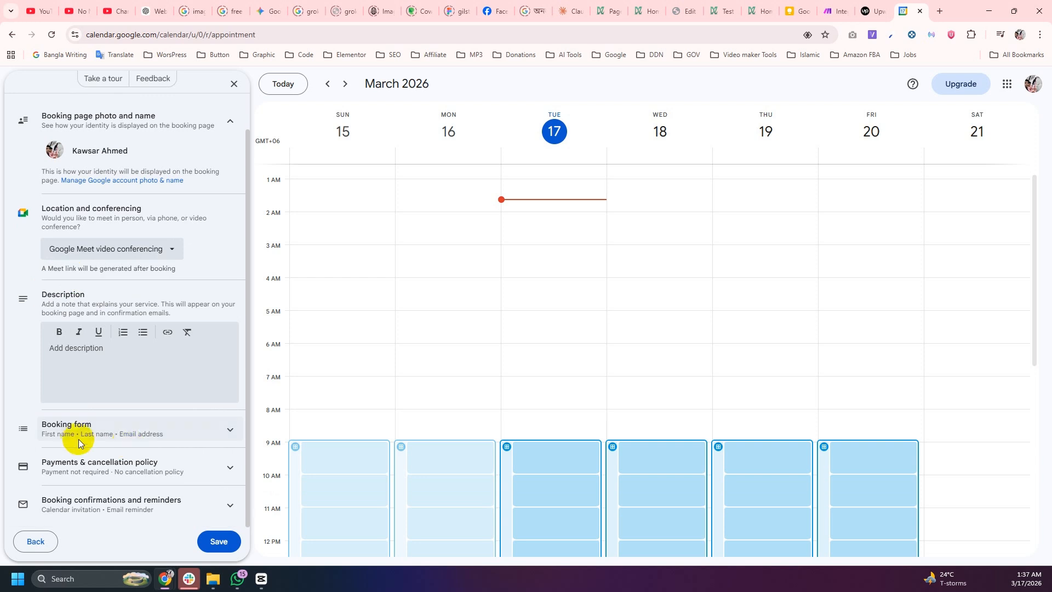
- Add a Phone number item to the booking form
left_click(147, 435)
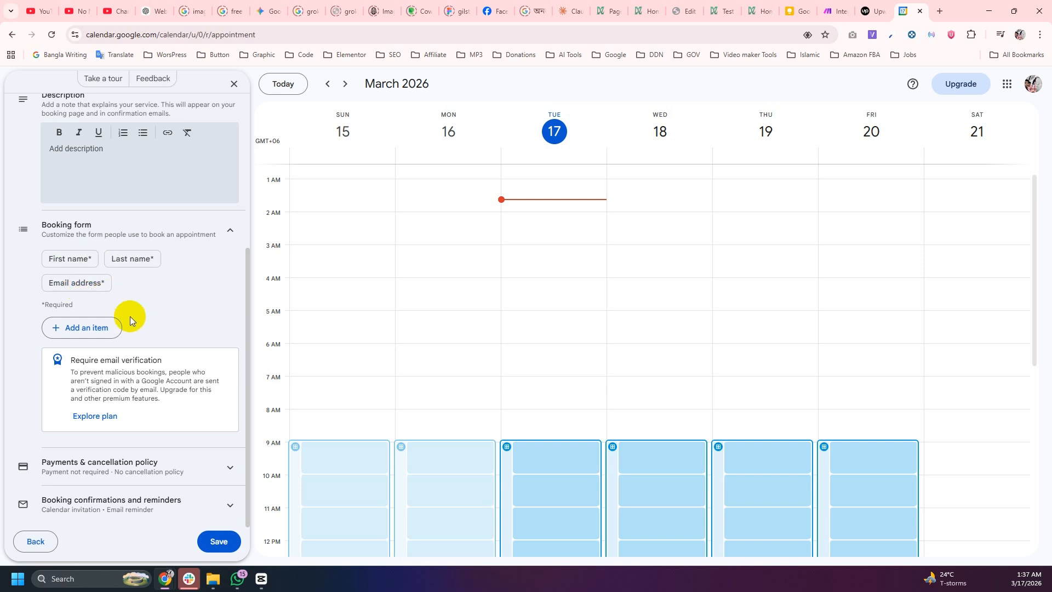
left_click(75, 329)
left_click(523, 306)
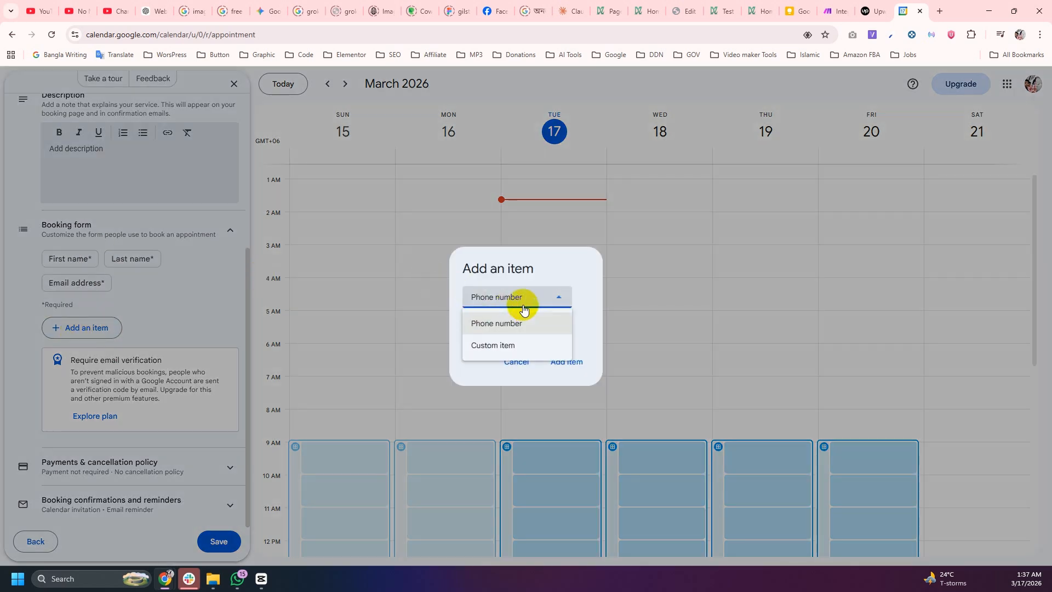
left_click(494, 347)
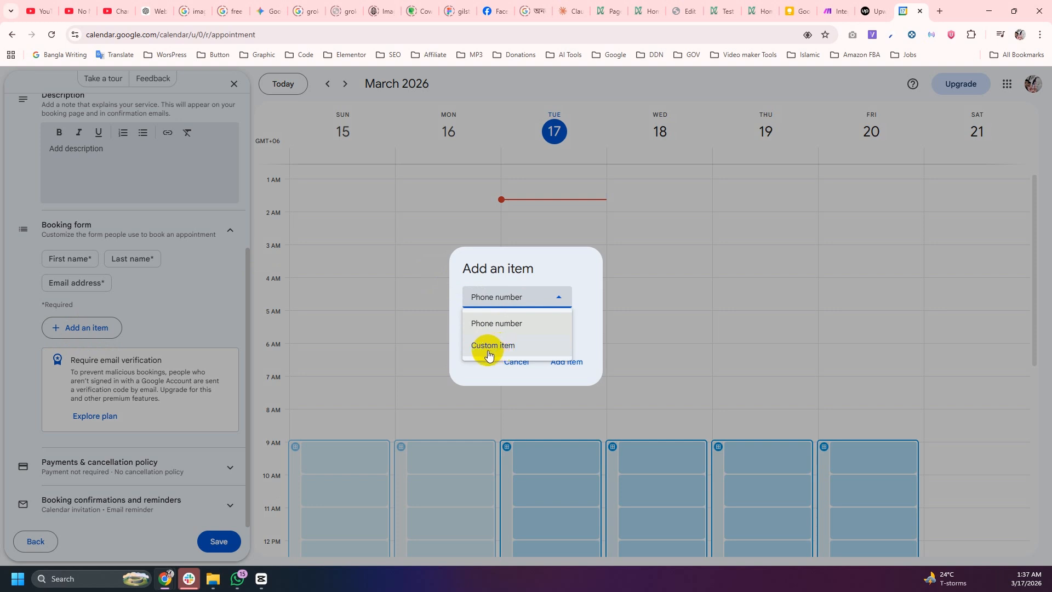
left_click(500, 309)
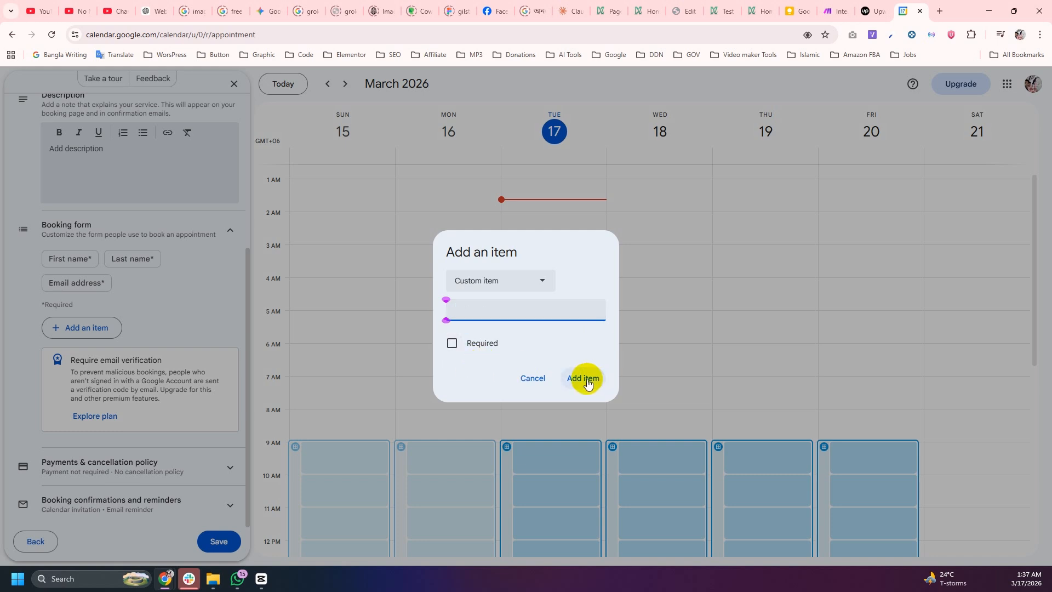
left_click(510, 277)
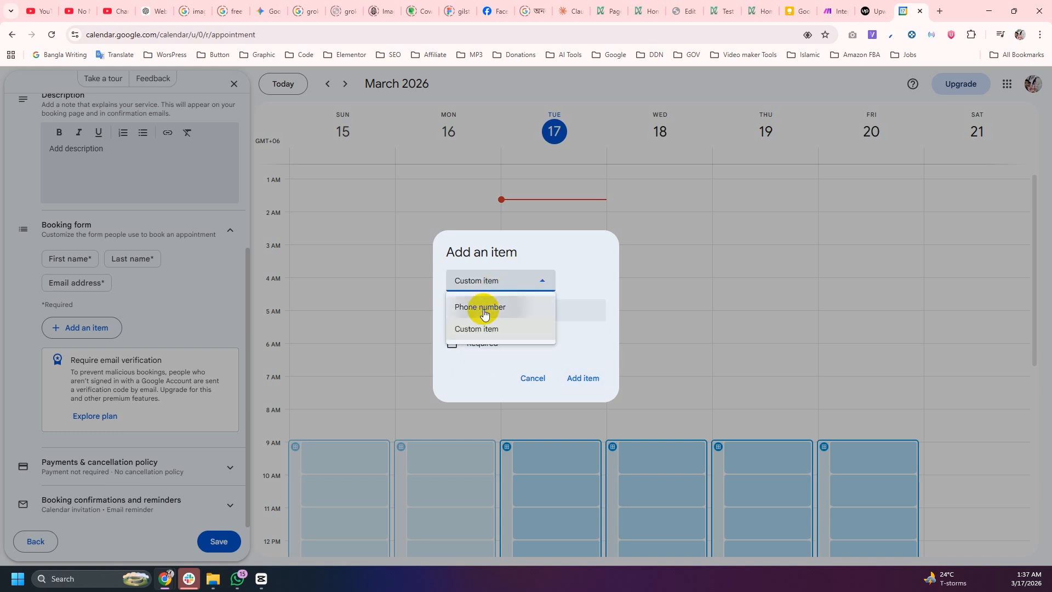
left_click(482, 306)
left_click(567, 364)
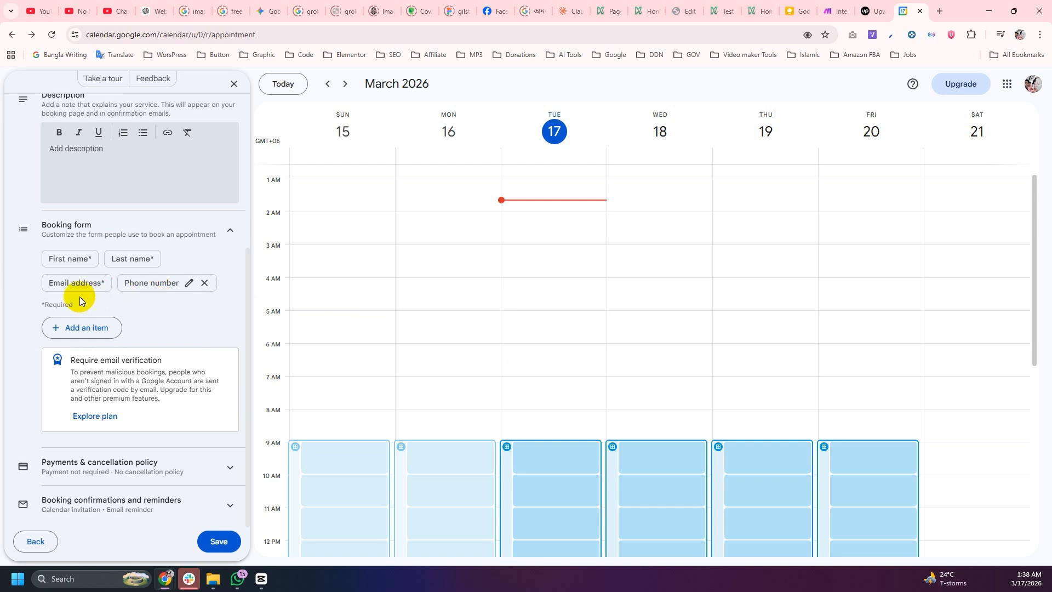
- Make the Phone number item required in the booking form and save the item
left_click(188, 282)
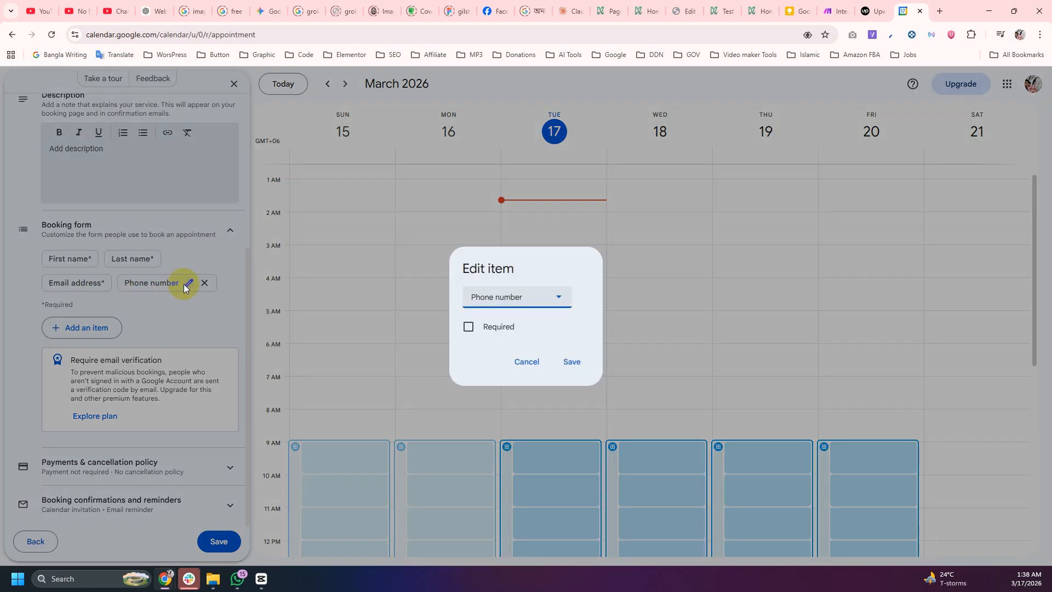
left_click(468, 328)
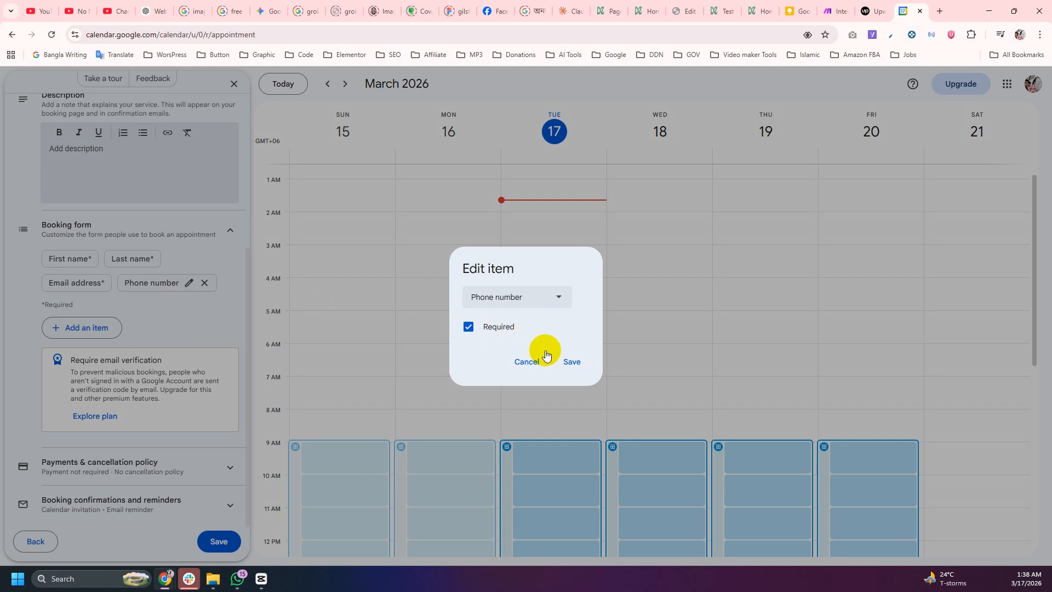
left_click(570, 363)
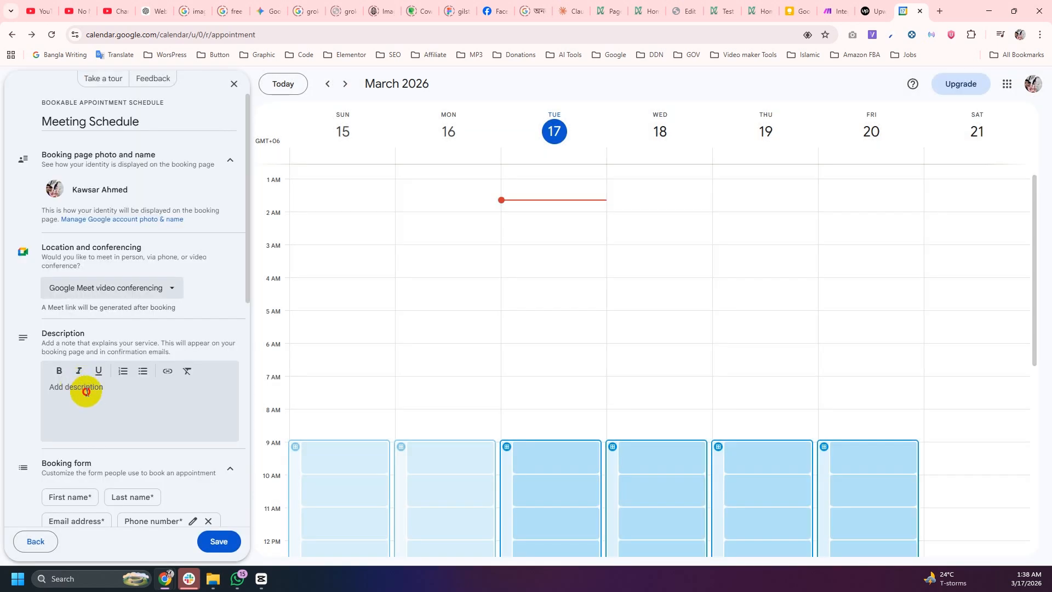
- Enter the description "This is test meeting schedule" and save the appointment schedule
left_click(87, 392)
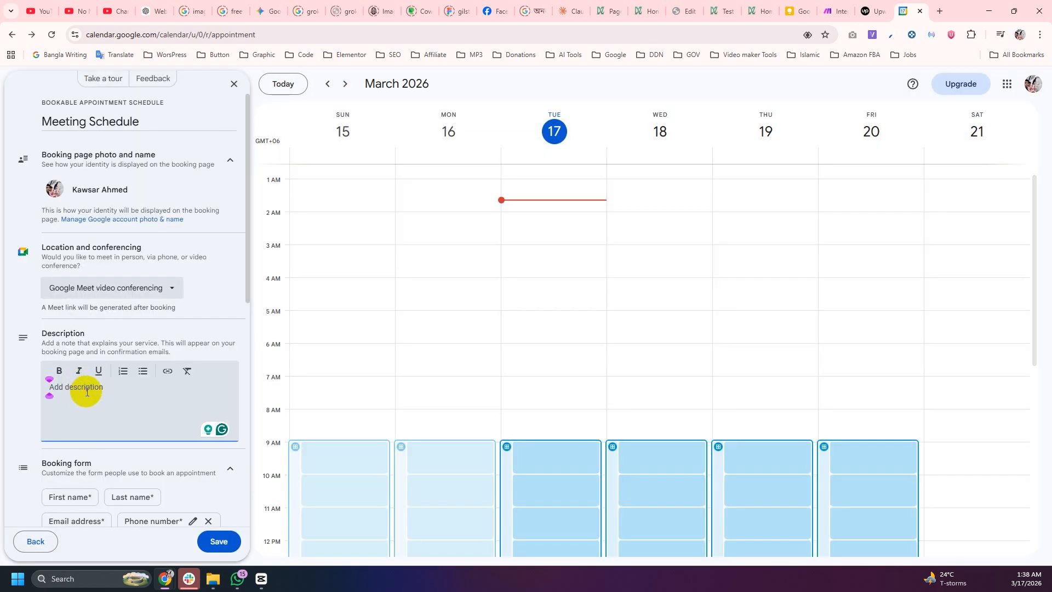
type("This is a test meeting schedule")
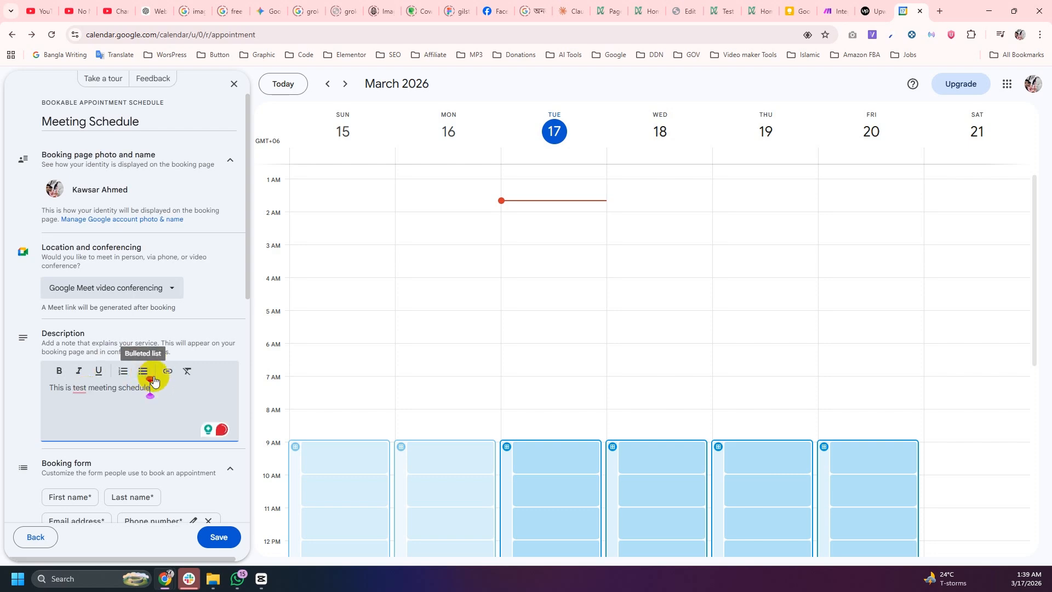
left_click(218, 537)
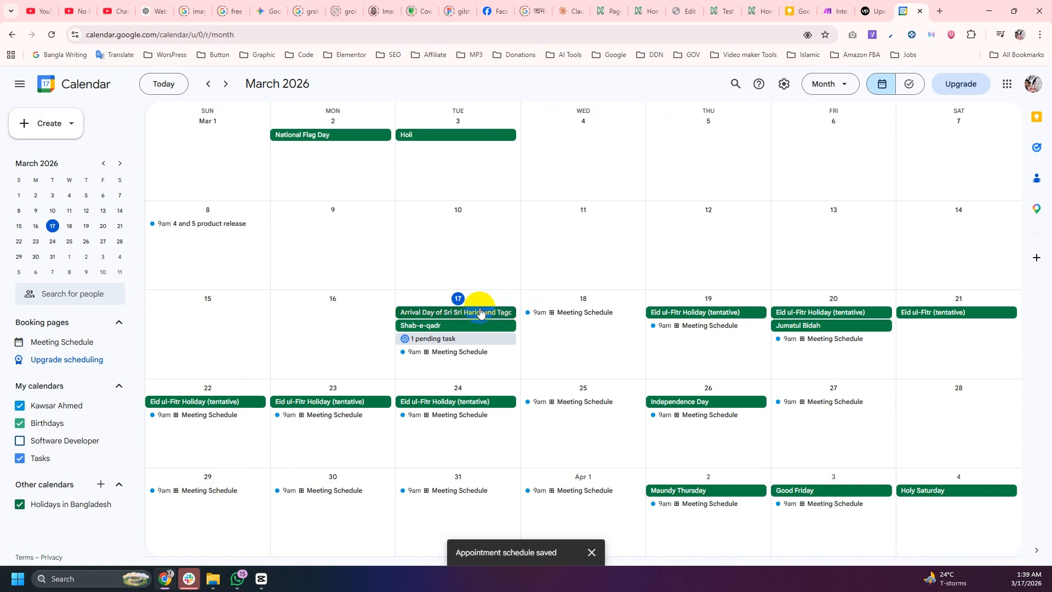
- Preview the Meeting Schedule booking page and check its description and available appointment times
left_click(57, 343)
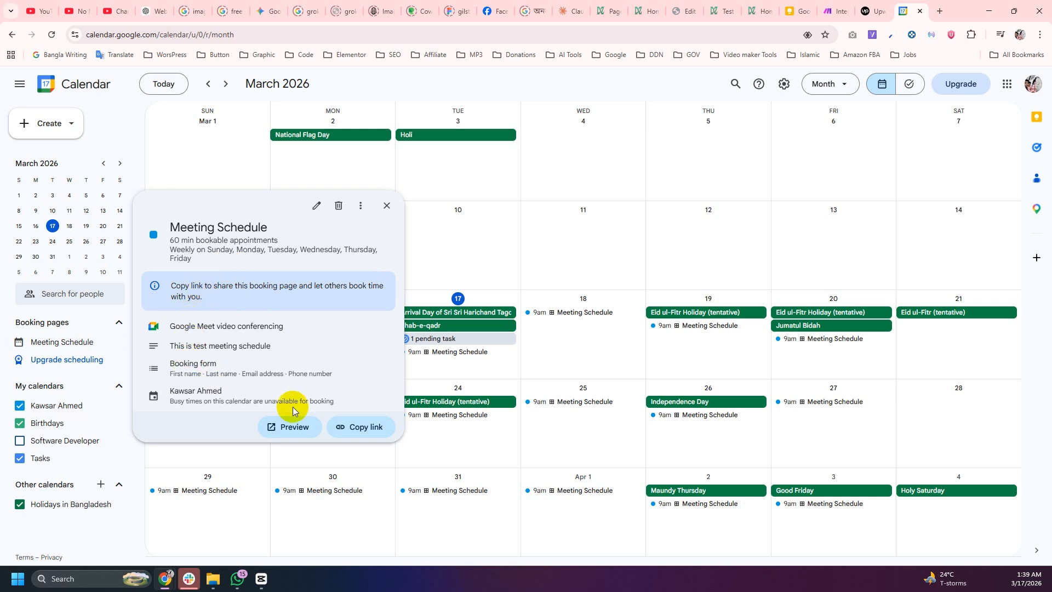
left_click(281, 429)
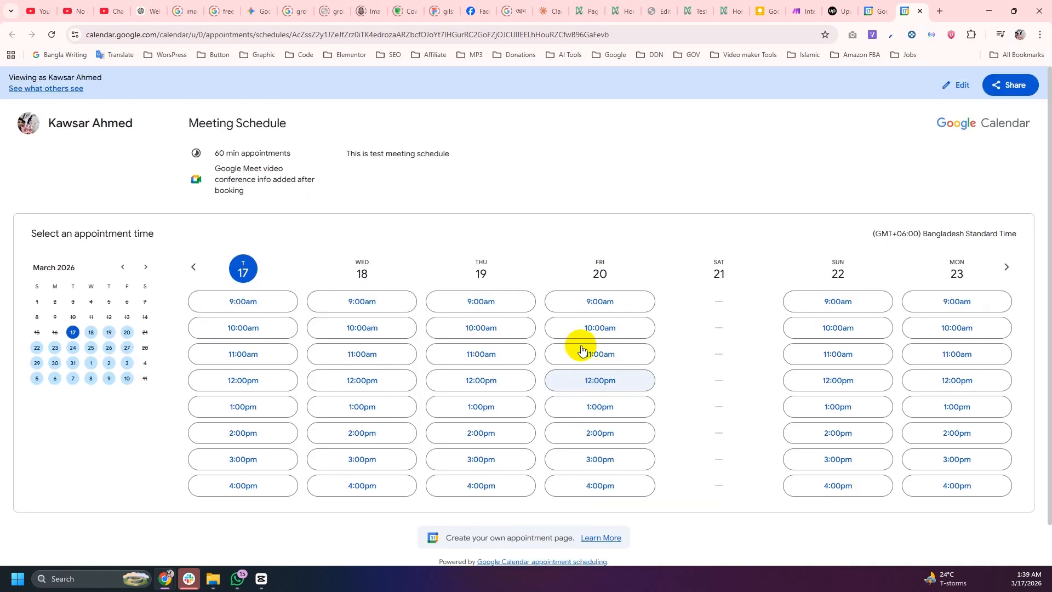
left_click_drag(349, 154, 465, 154)
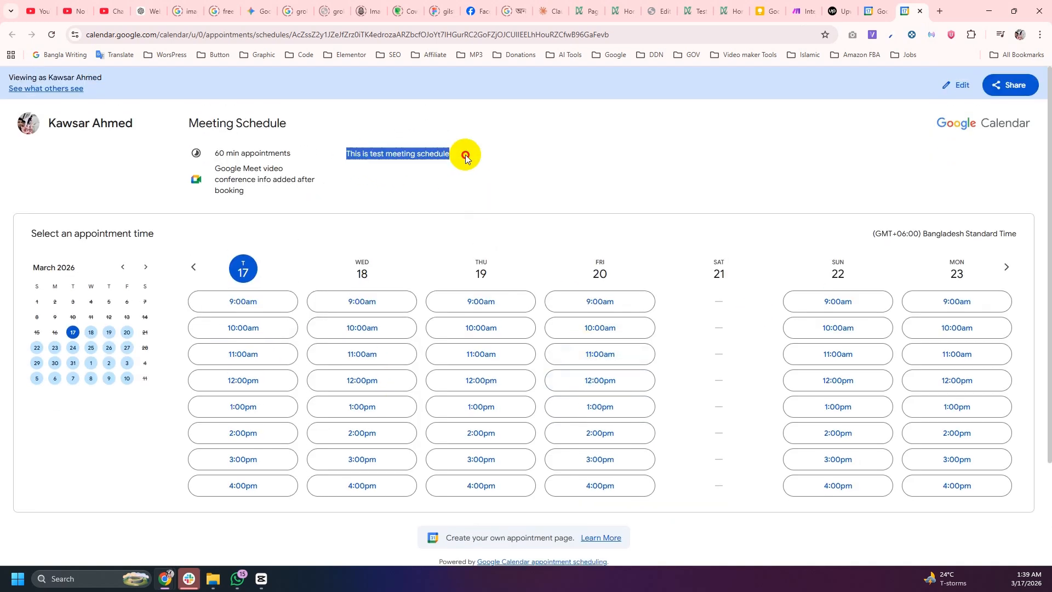
left_click(826, 139)
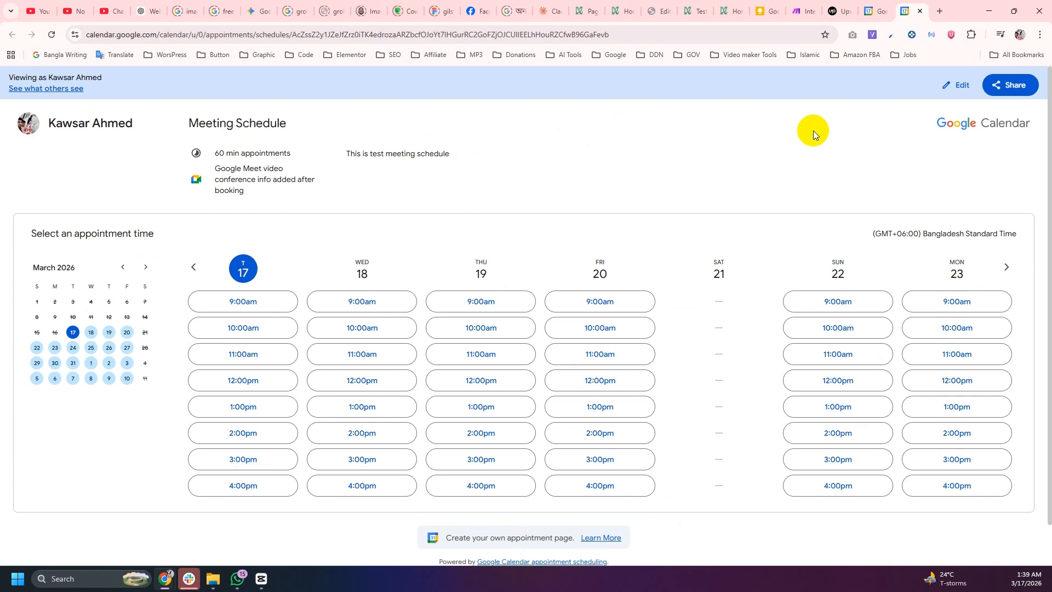
- Copy the website embed code for the "Button with popup" option from the booking page's sharing settings
left_click(1000, 89)
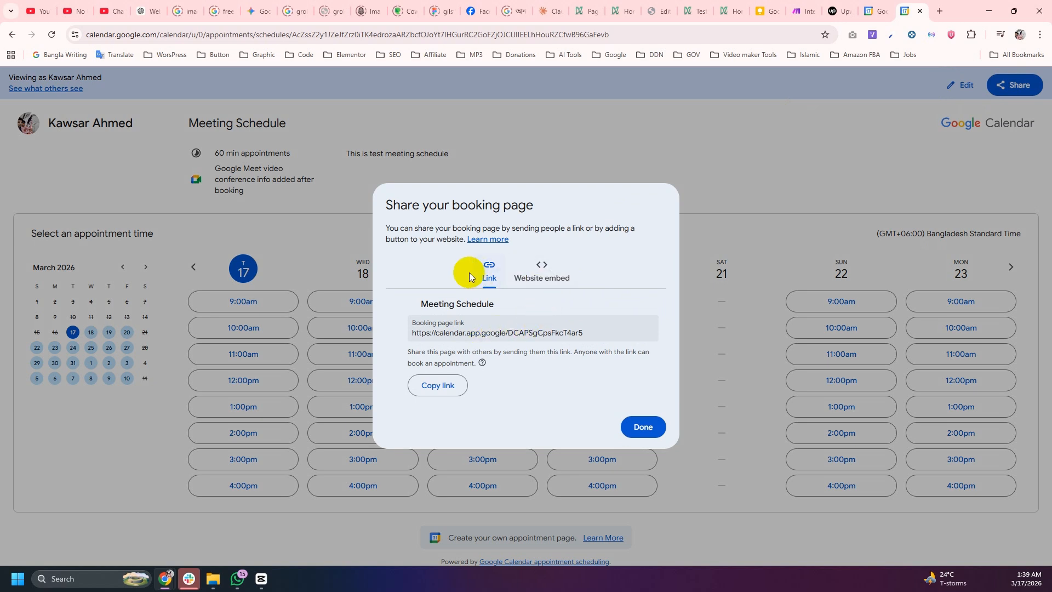
left_click(535, 285)
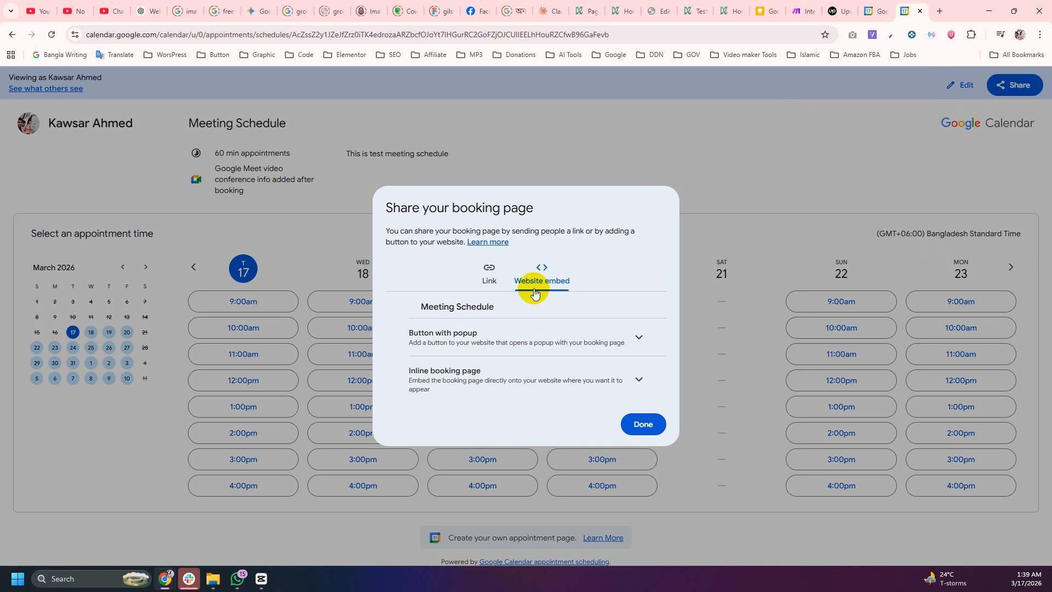
left_click(588, 345)
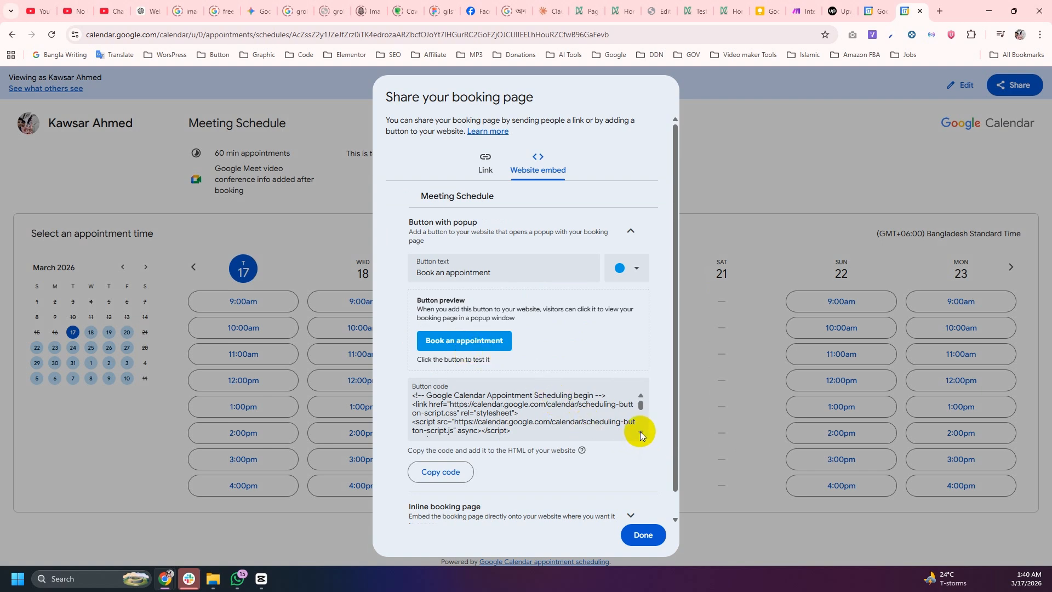
scroll(597, 412, "down", 1)
scroll(597, 413, "down", 1)
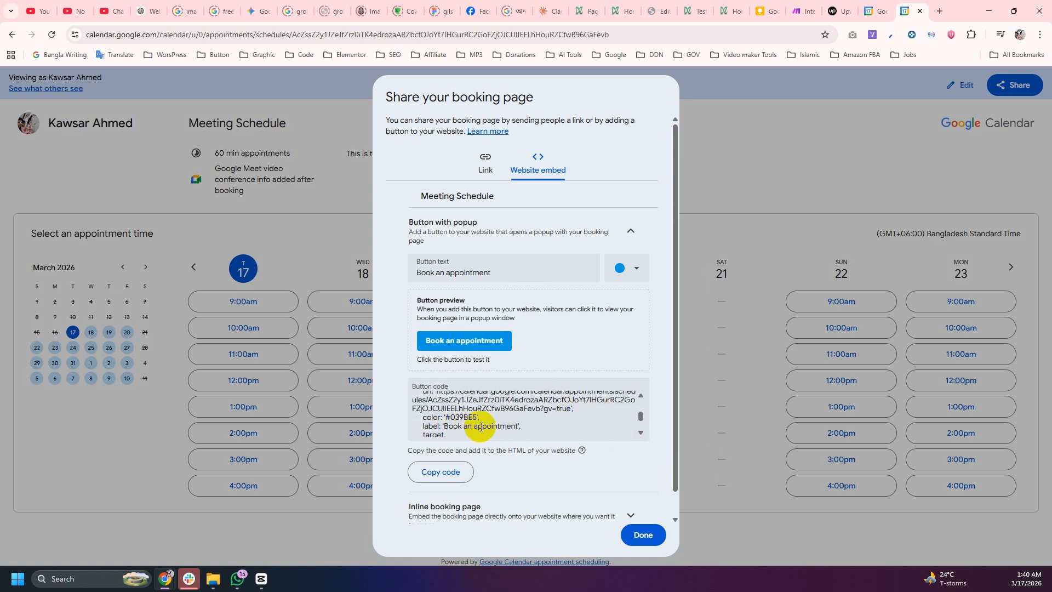
scroll(507, 426, "down", 1)
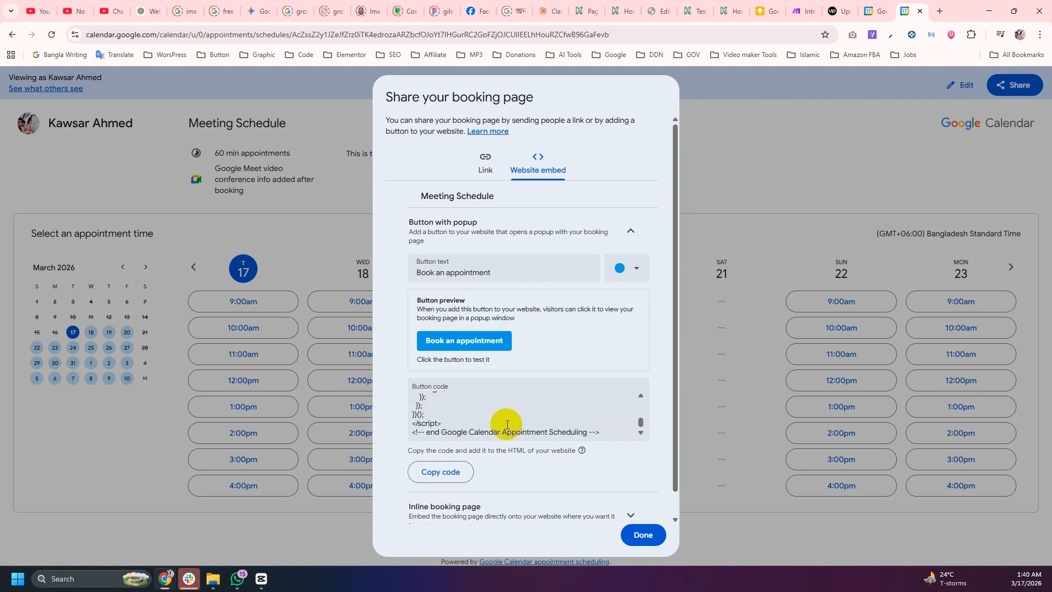
scroll(506, 424, "down", 1)
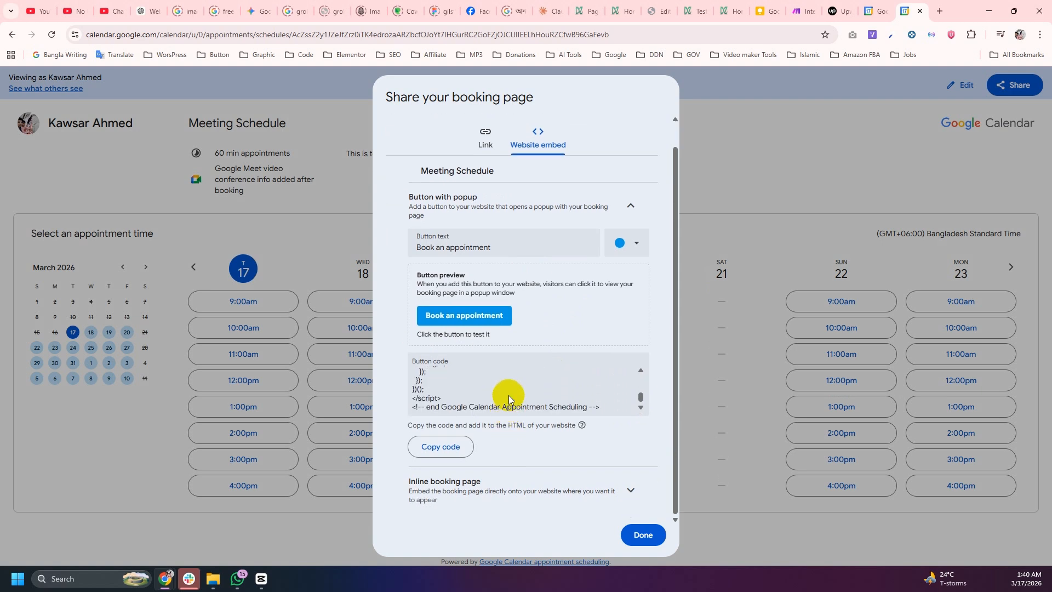
left_click(439, 462)
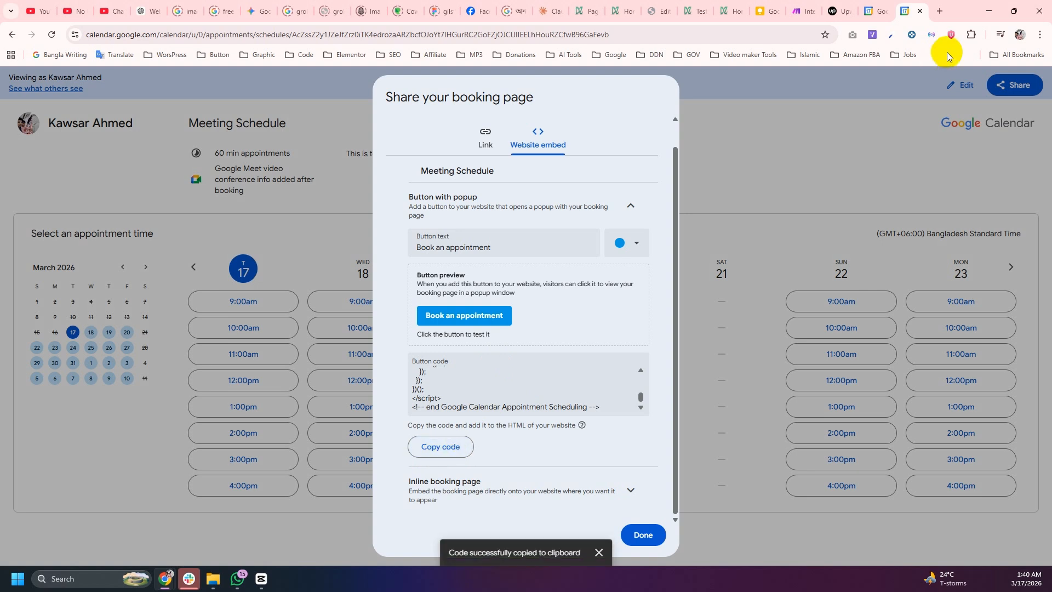
- Switch to the Elementor editor of the Test page and add an HTML widget to the empty container
left_click(663, 11)
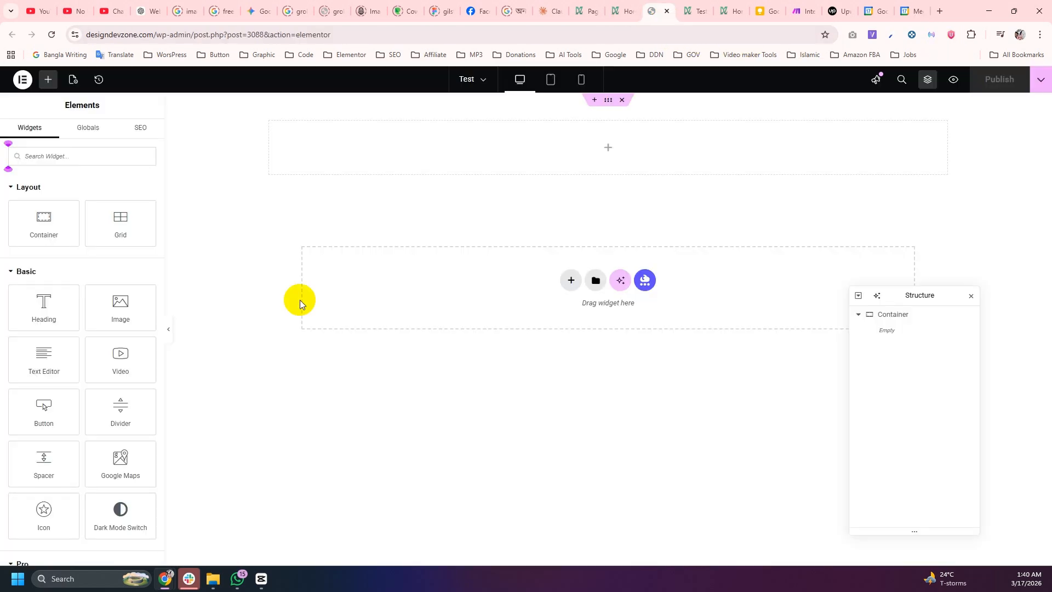
left_click(88, 159)
type("htm")
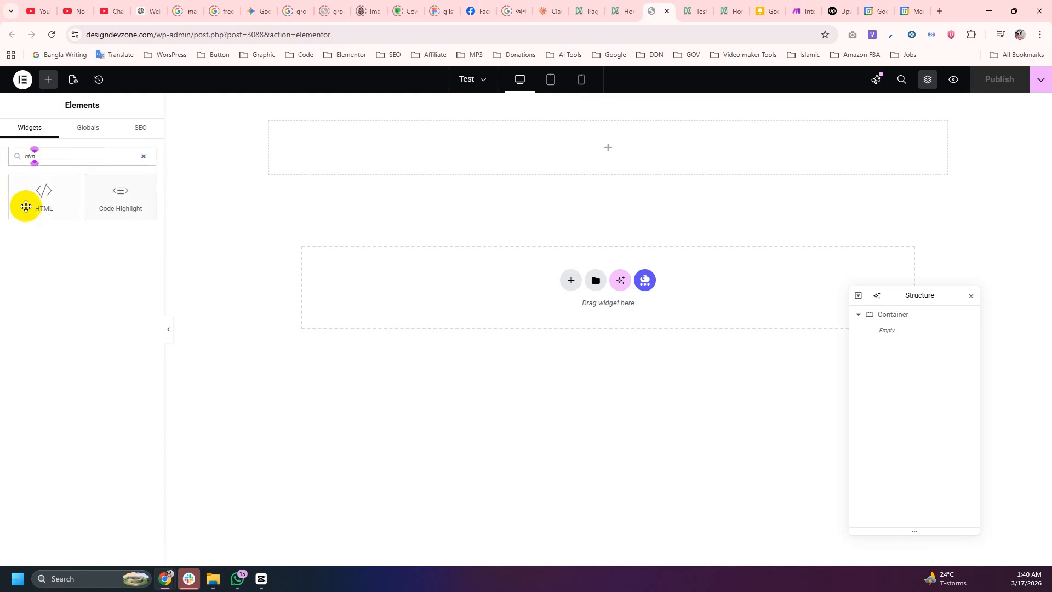
left_click_drag(26, 205, 647, 163)
- Paste the copied Google Calendar scheduling button code into the HTML widget and publish the page
left_click(60, 216)
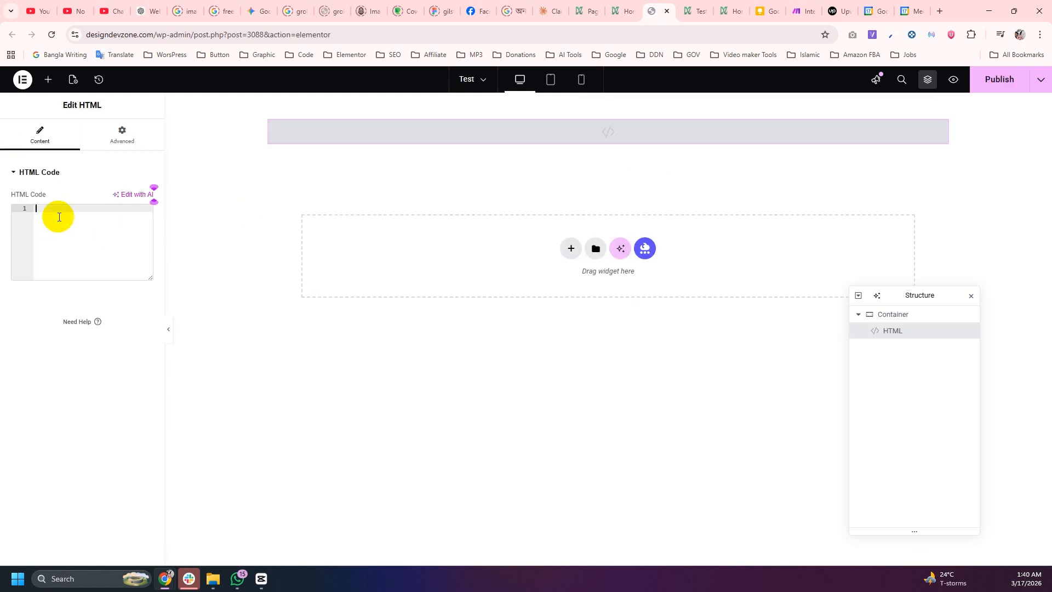
key("ctrl+v")
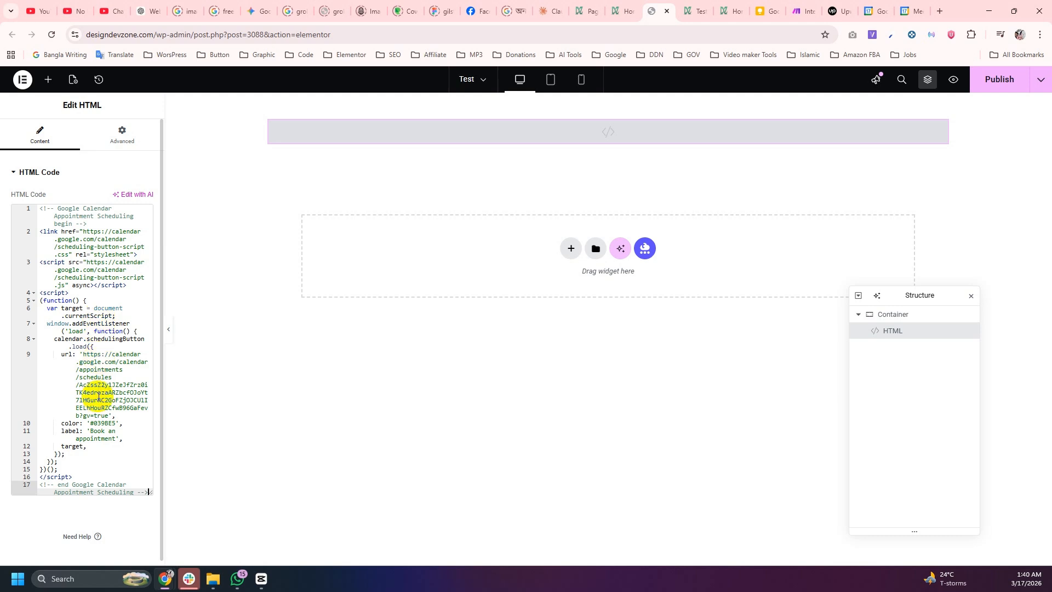
left_click(1003, 79)
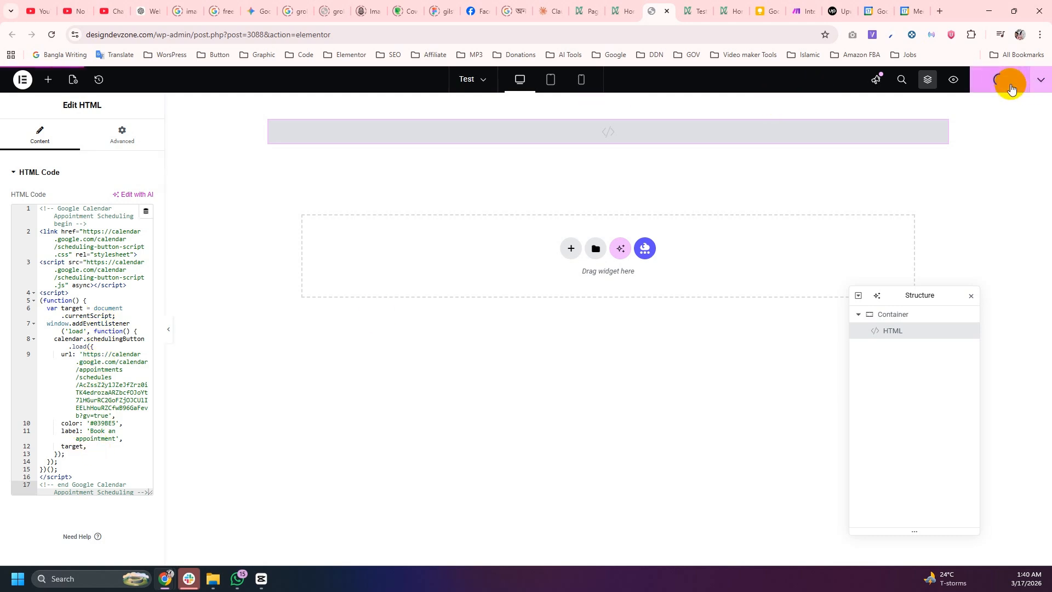
- View the Test page preview and examine the booking popup of the "Book an appointment" button
left_click(691, 12)
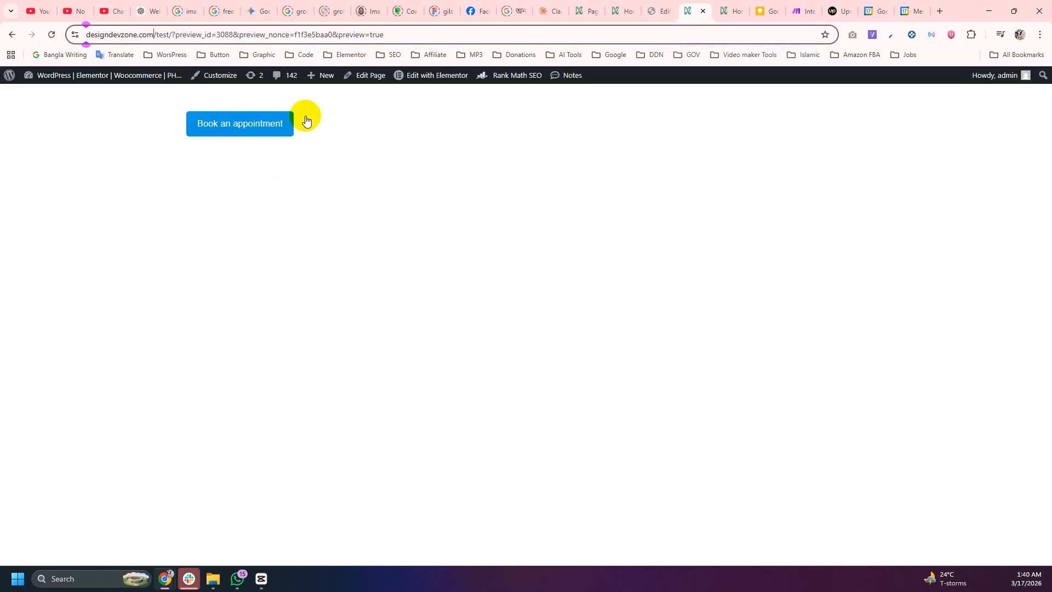
left_click(234, 137)
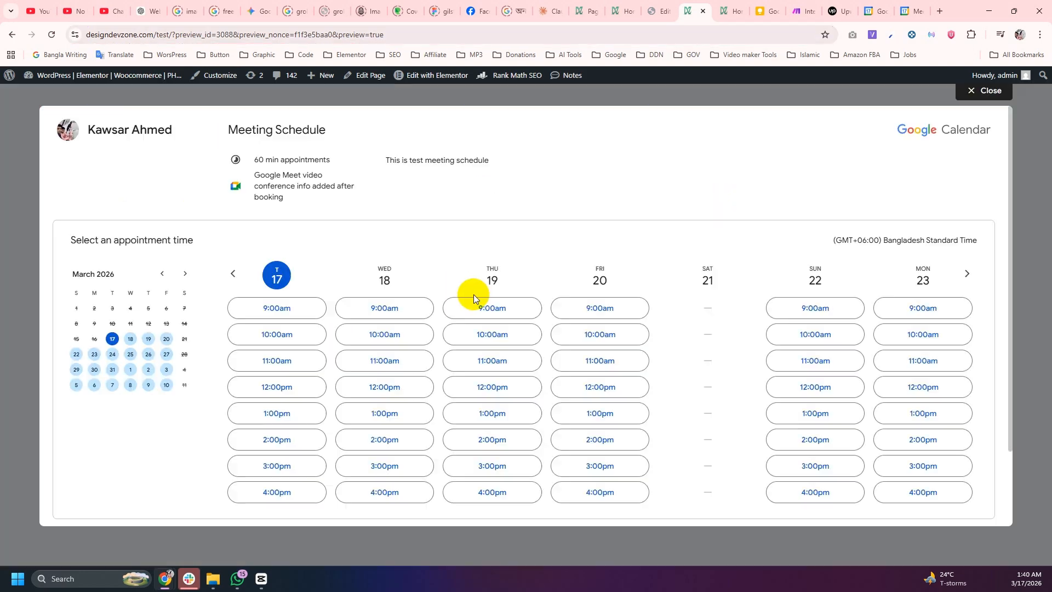
scroll(606, 317, "down", 2)
scroll(625, 307, "up", 2)
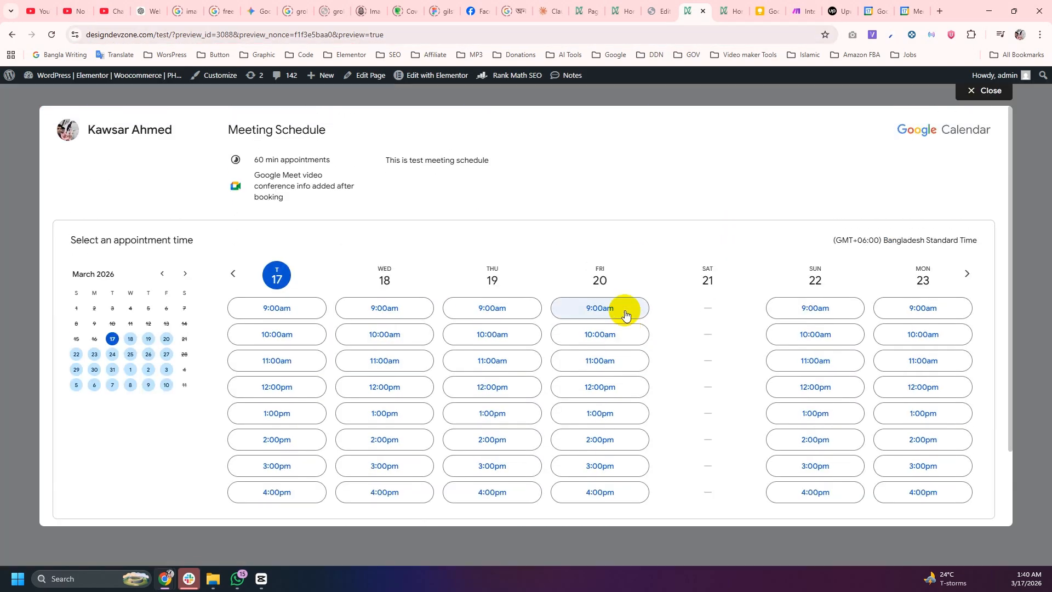
scroll(624, 307, "down", 2)
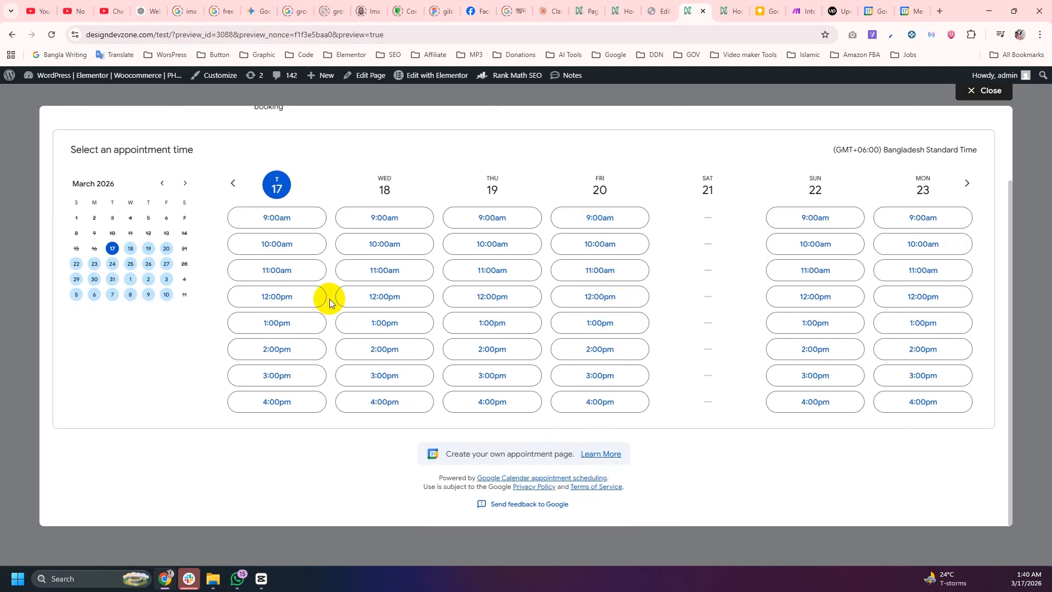
- Examine the booking form for the Wednesday, March 18, 11:00am slot, try booking without a phone number, and cancel the form
left_click(384, 271)
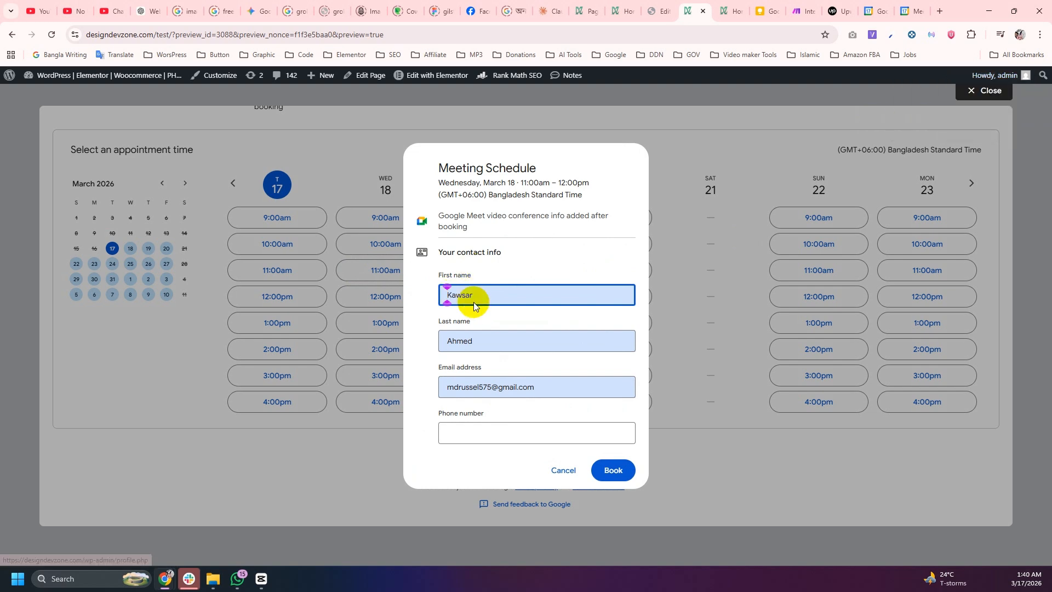
left_click_drag(477, 296, 445, 295)
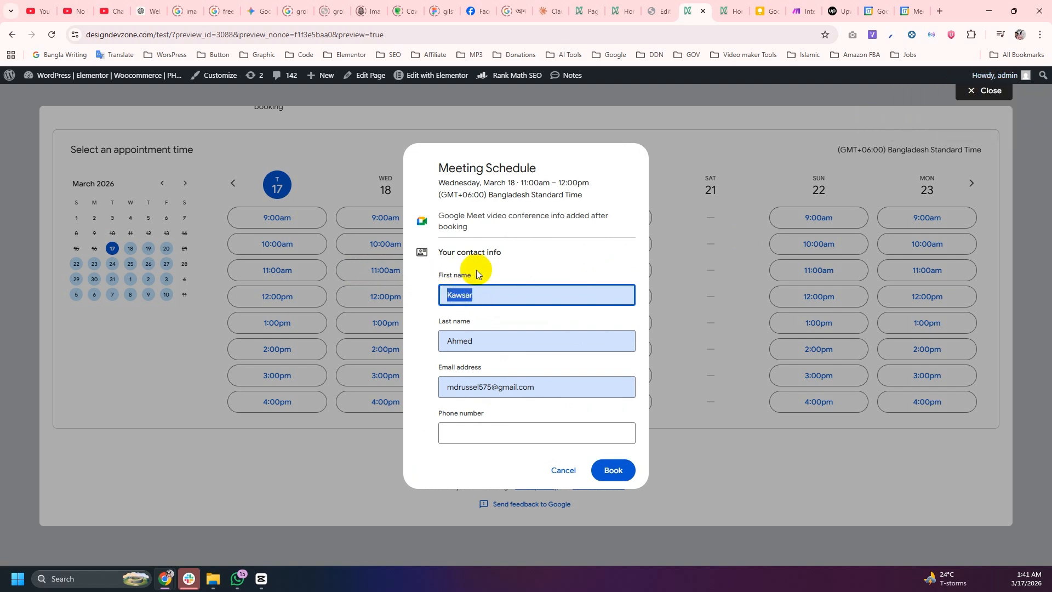
left_click(487, 433)
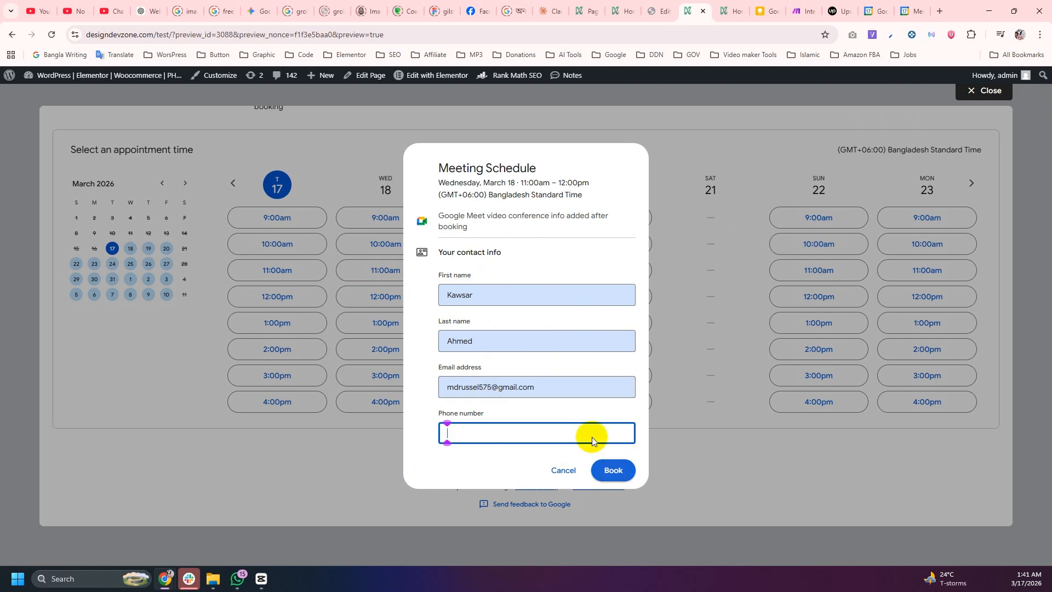
left_click(607, 469)
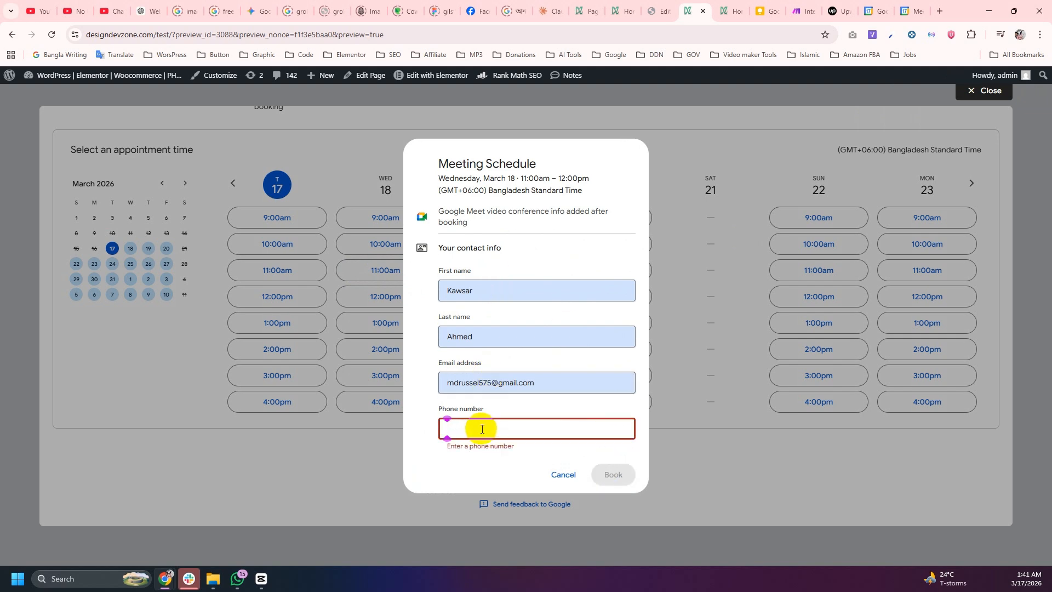
left_click(565, 474)
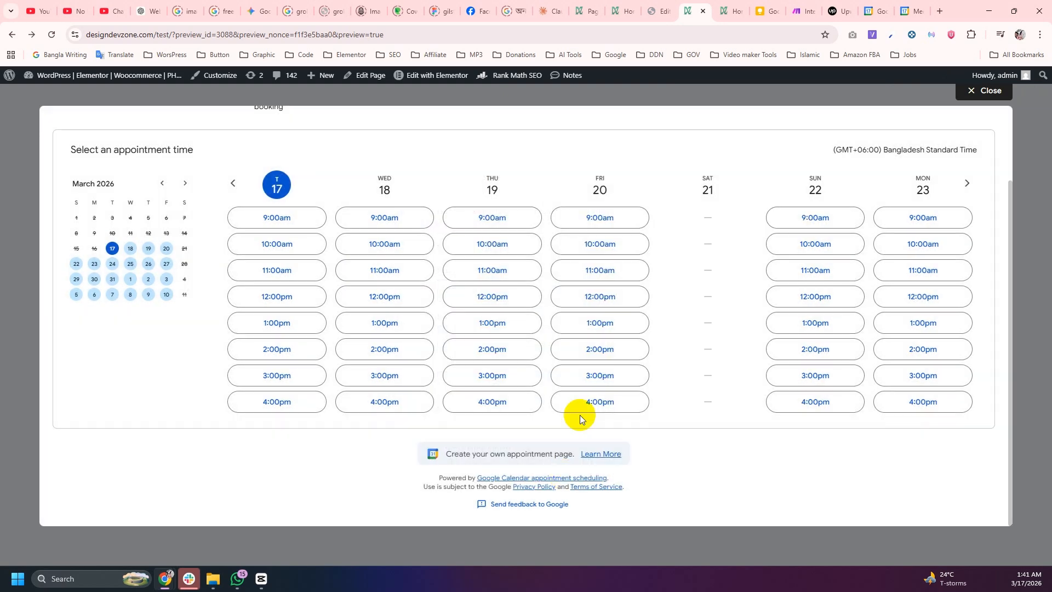
scroll(413, 265, "up", 2)
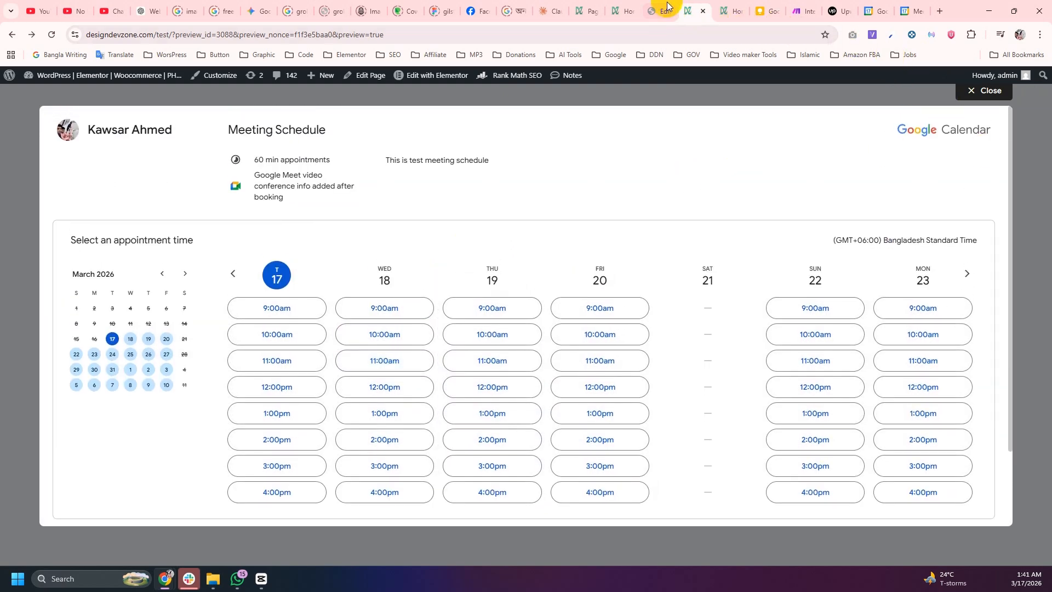
- Switch to the booking page's sharing settings and copy the embed code for the "Inline booking page" option
left_click(911, 11)
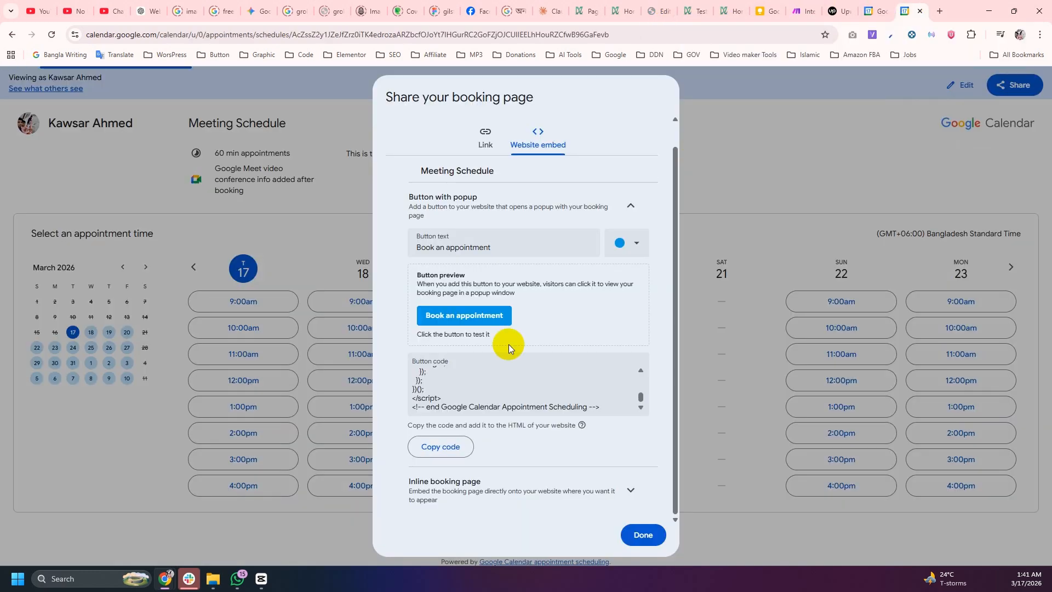
left_click(497, 491)
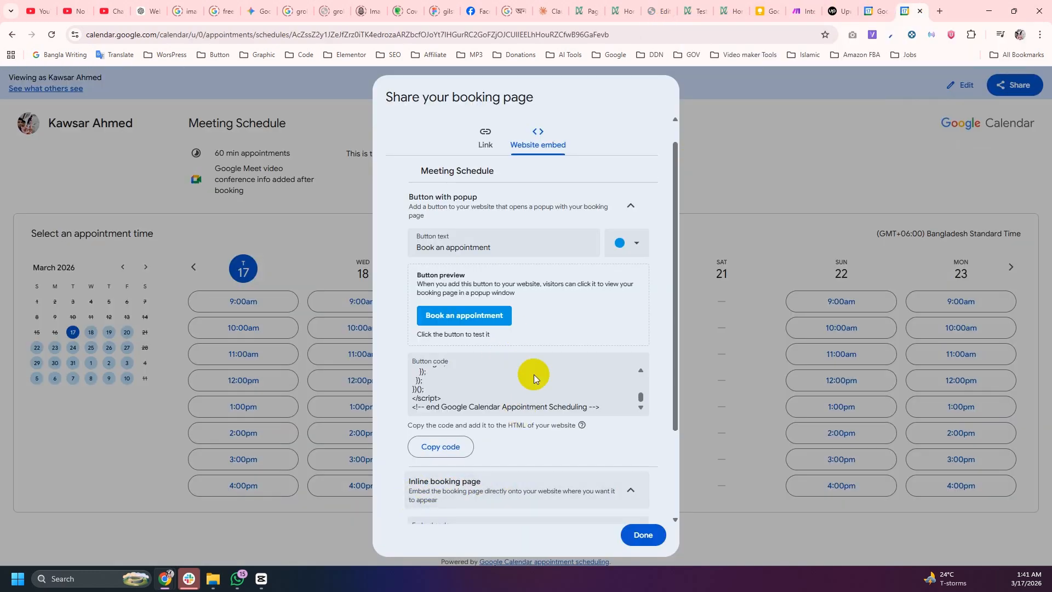
scroll(535, 376, "down", 2)
scroll(531, 447, "down", 1)
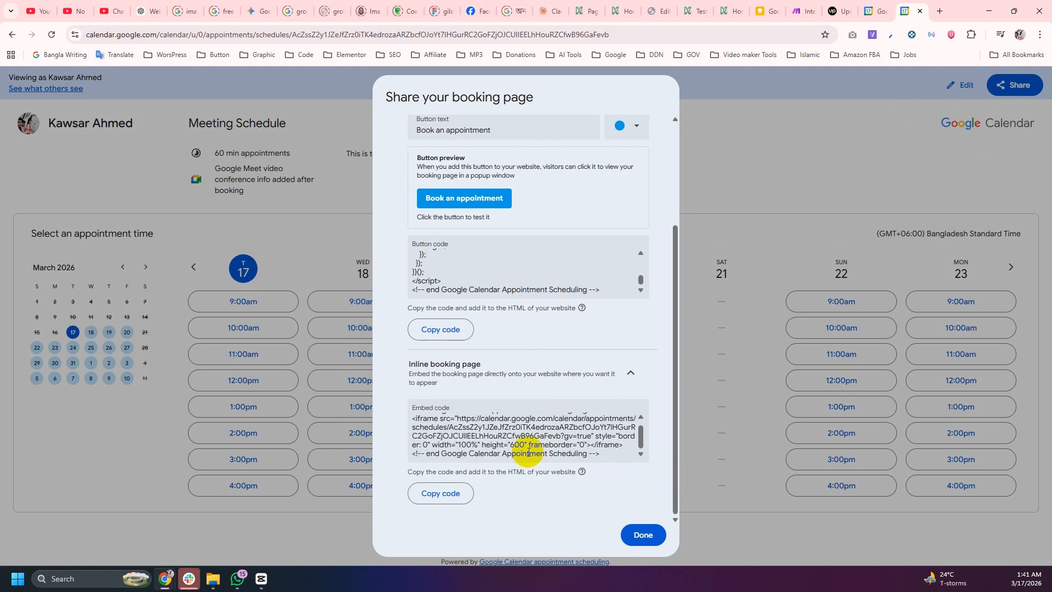
left_click(437, 499)
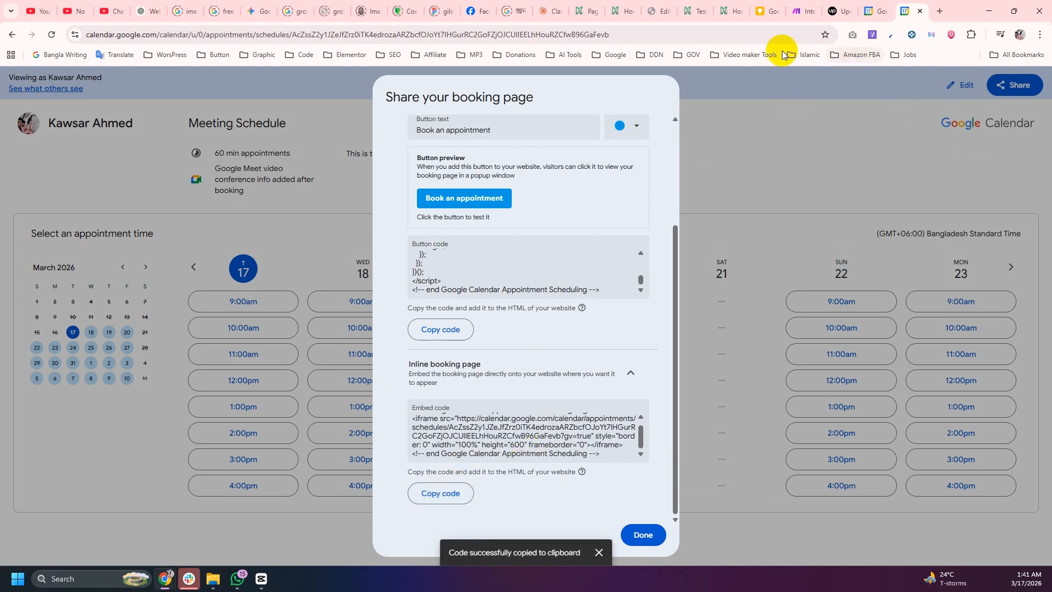
- Duplicate the HTML widget on the Test page in Elementor, replace the duplicate's code with the copied inline embed code, and publish
left_click(665, 7)
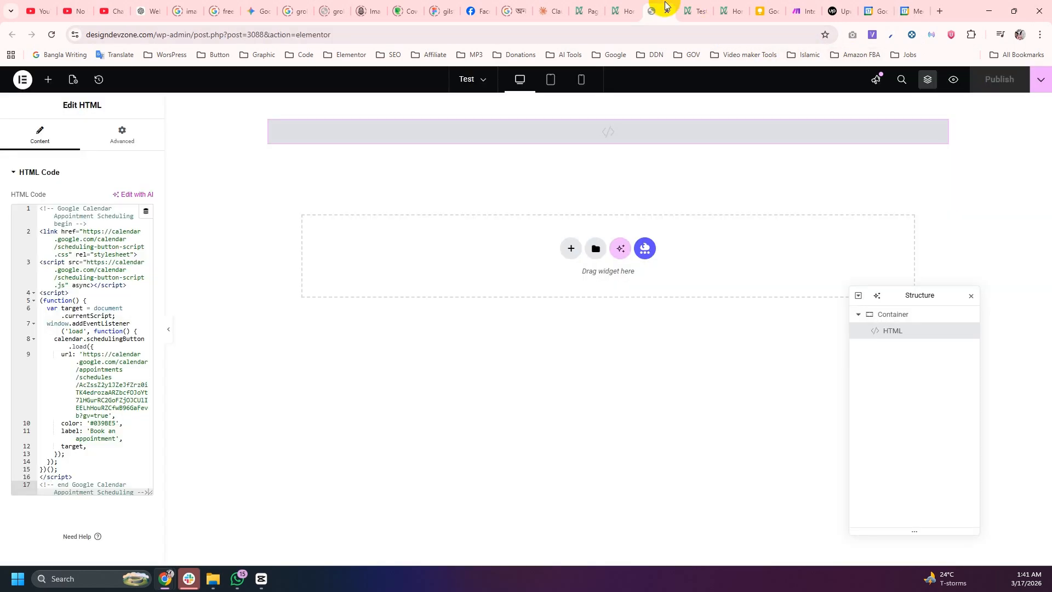
right_click(504, 130)
left_click(521, 167)
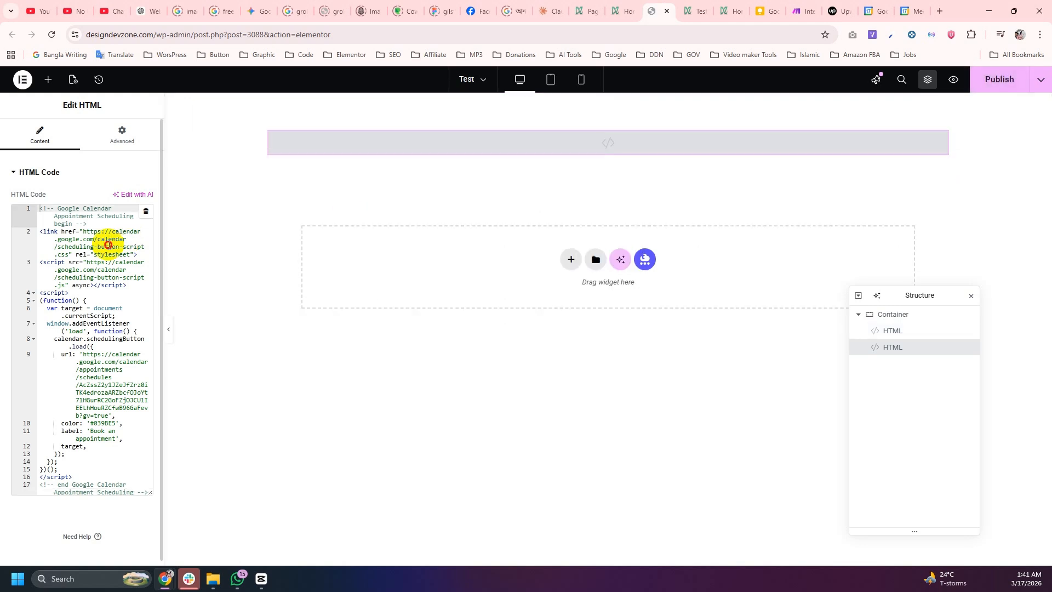
left_click(108, 246)
key("ctrl+a")
key("ctrl+v")
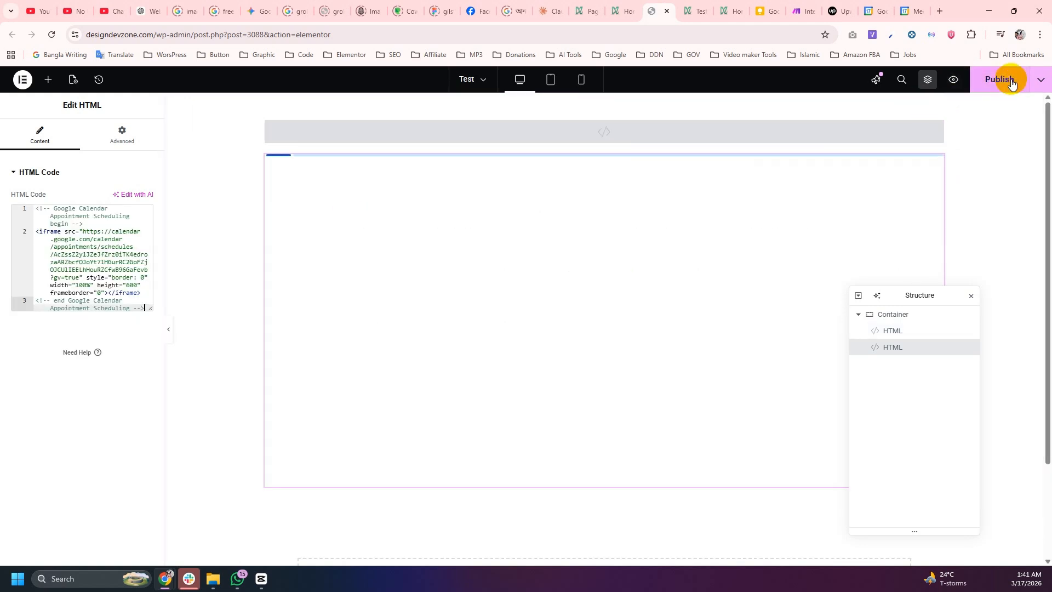
left_click(1006, 79)
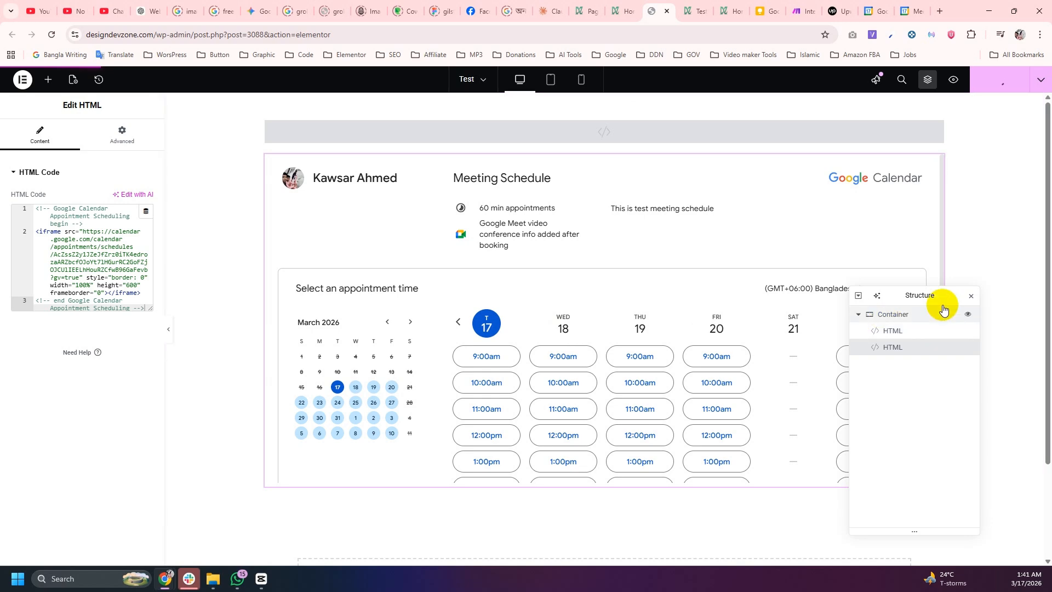
- Check how the inline booking page fits its frame in the editor and set the iframe height to 900 in its code
left_click(971, 298)
scroll(892, 328, "down", 3)
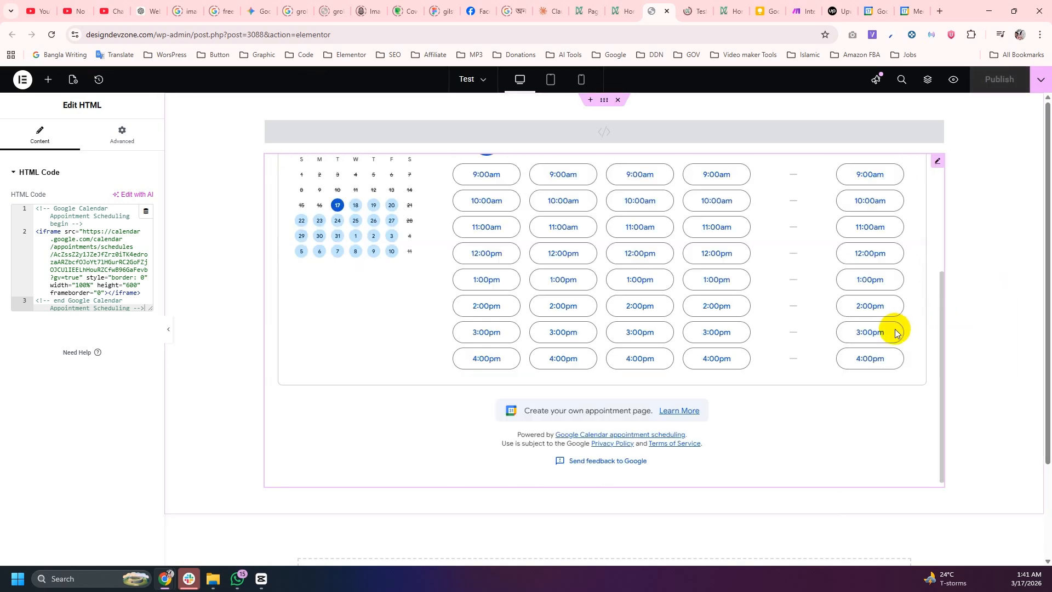
scroll(894, 331, "up", 3)
scroll(893, 331, "down", 3)
scroll(895, 331, "up", 3)
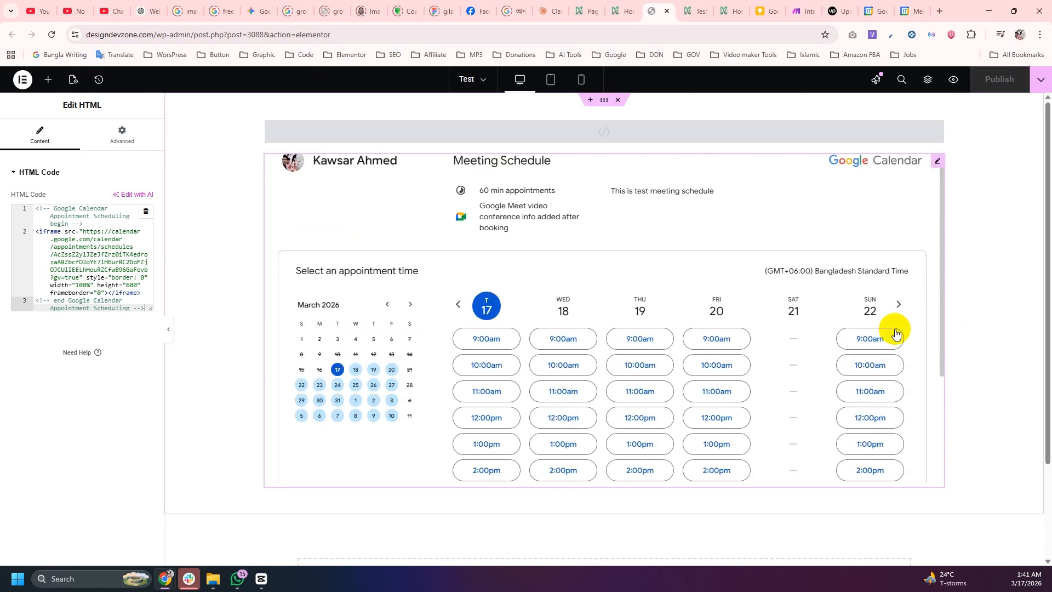
left_click(128, 285)
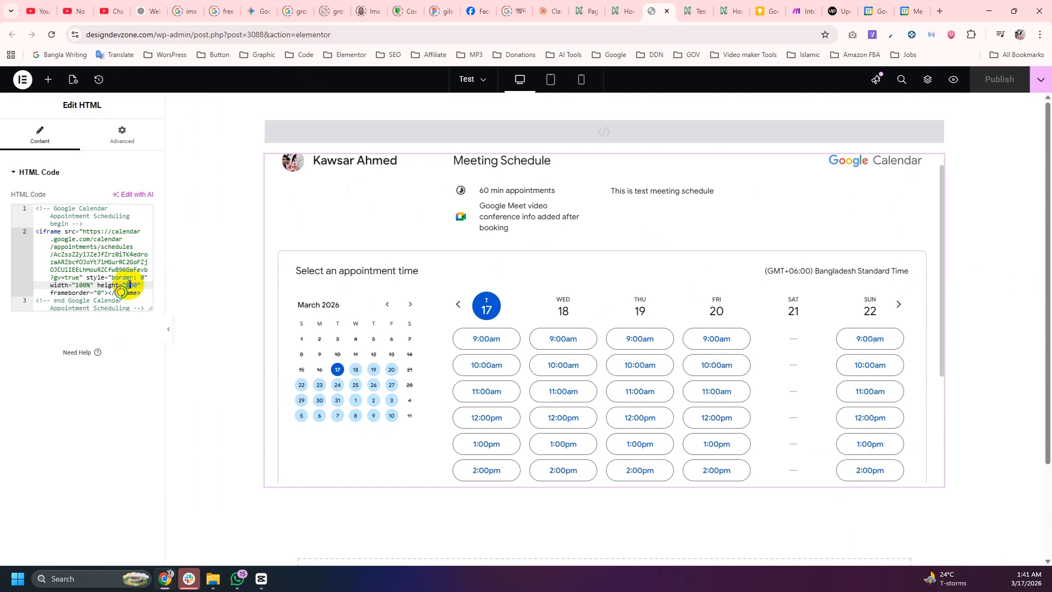
key("BackSpace")
type("9")
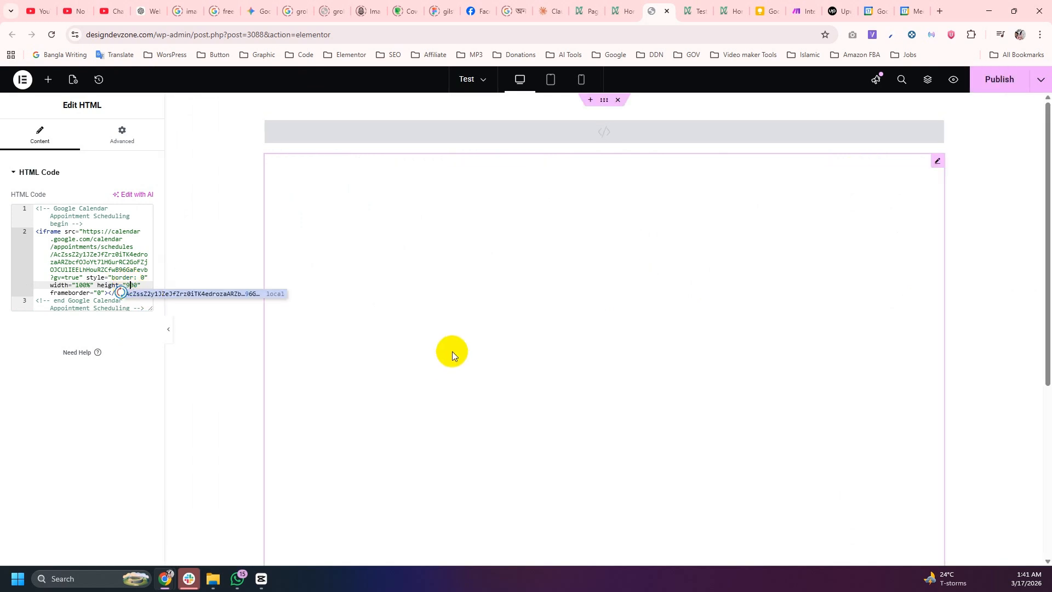
scroll(503, 337, "down", 4)
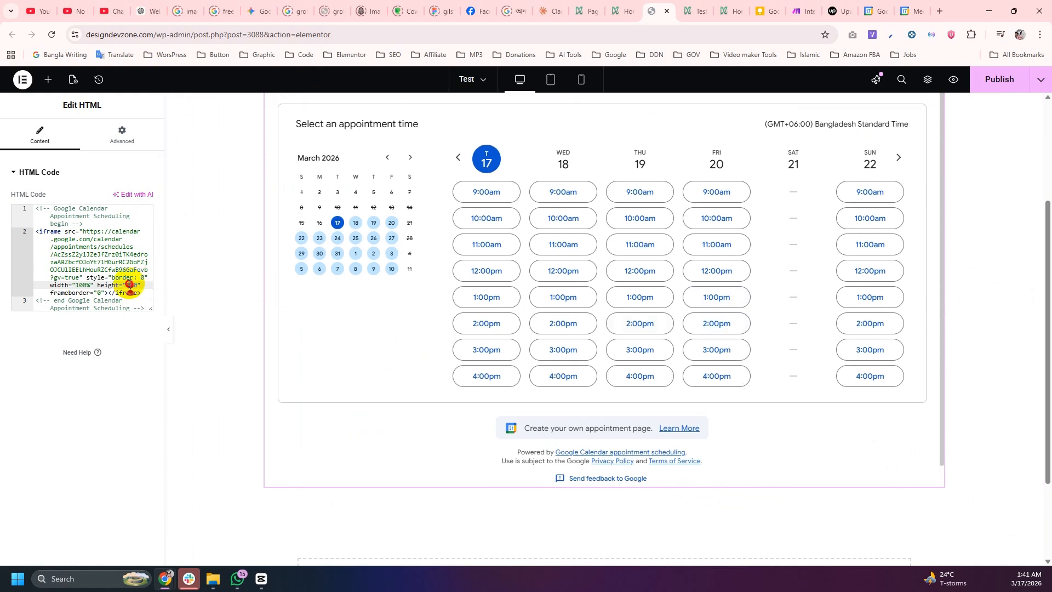
- Set the inline booking iframe's height to 920 and publish the page
left_click(133, 285)
key("BackSpace")
type("2")
left_click(1000, 81)
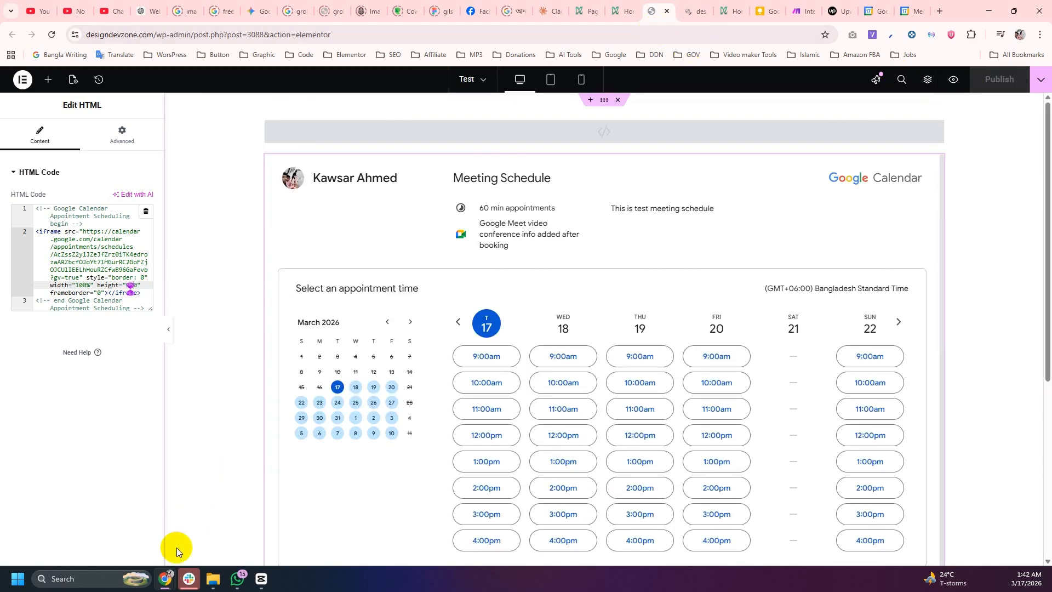
- Reload the live Test page in the incognito window and examine the inline booking calendar and the "Book an appointment" popup
mouse_move(165, 577)
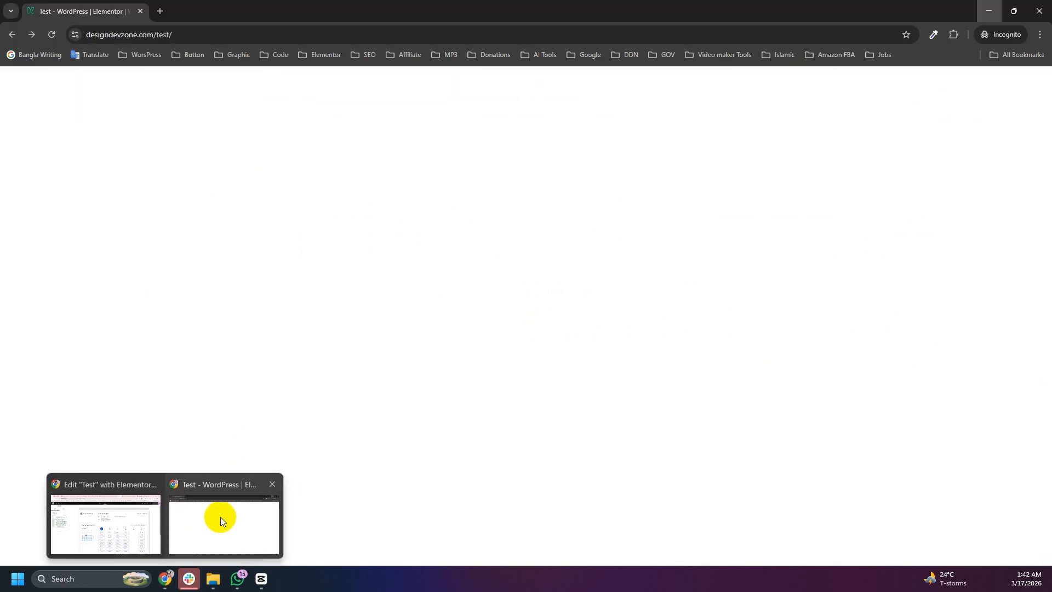
left_click(220, 517)
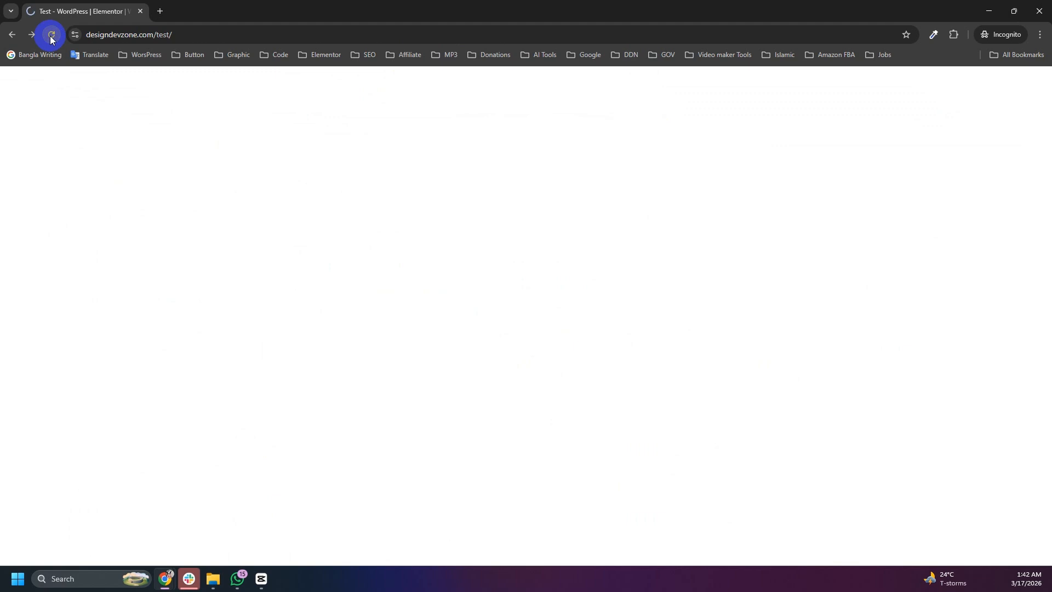
scroll(219, 345, "down", 2)
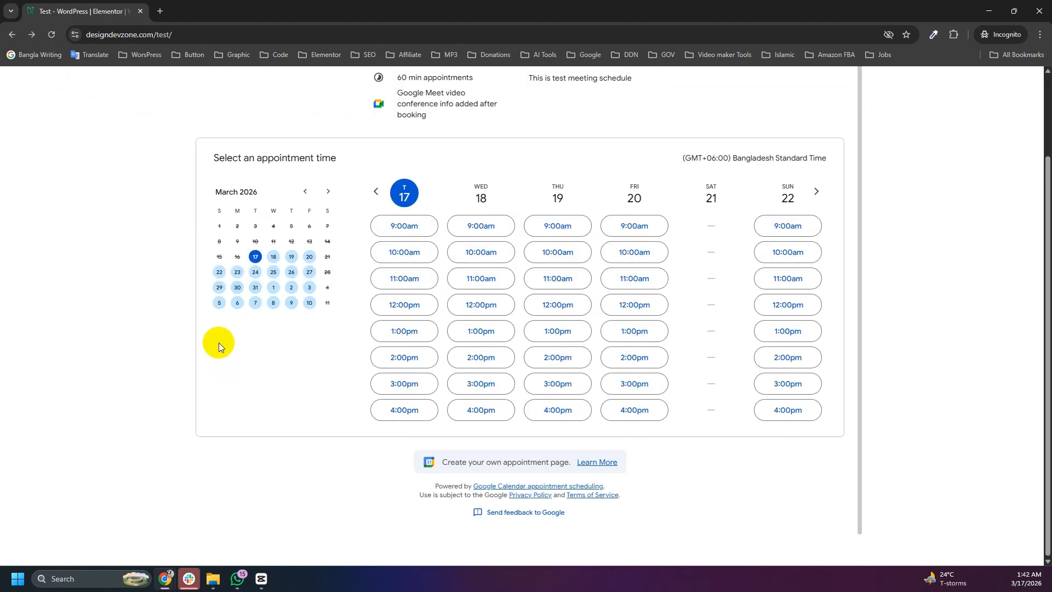
scroll(216, 308, "up", 2)
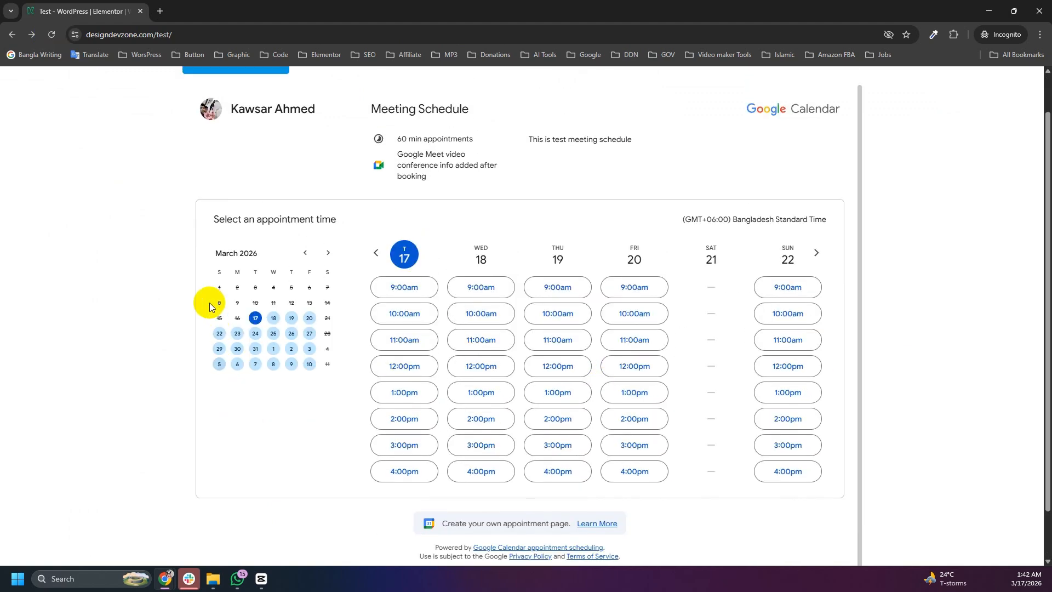
left_click(230, 109)
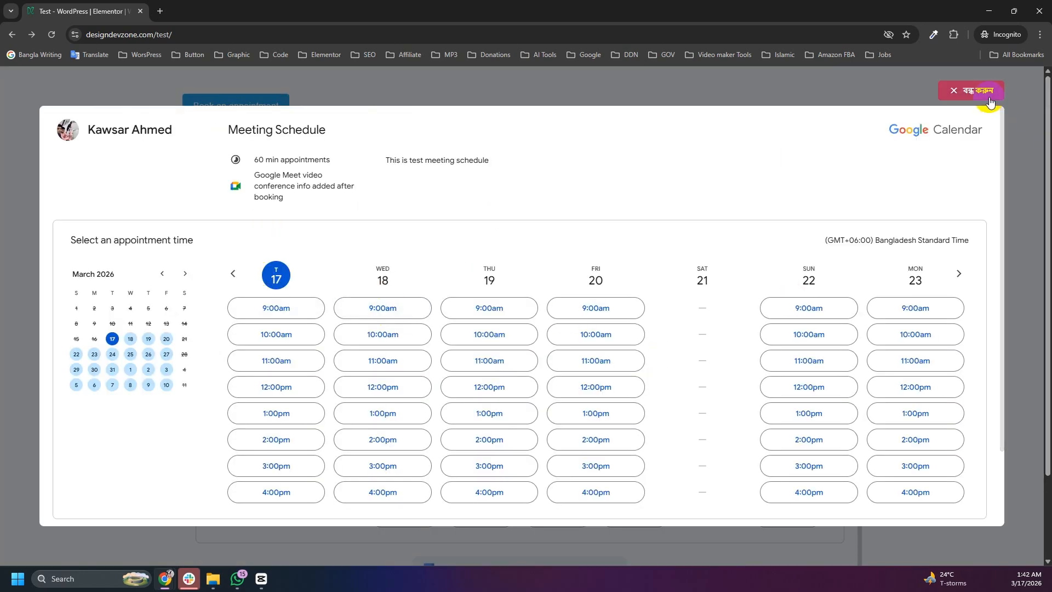
left_click(972, 91)
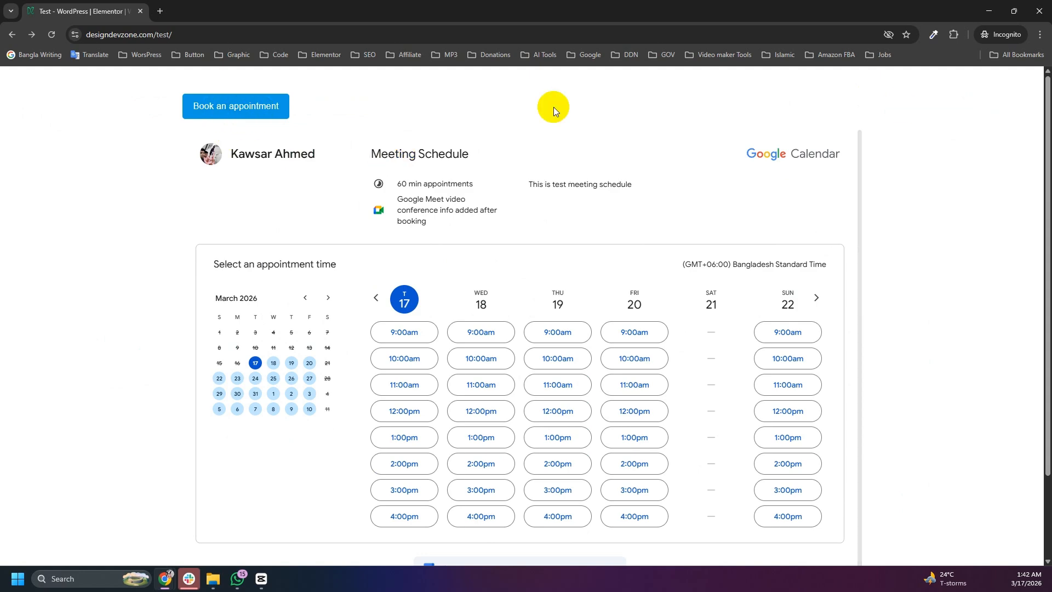
- Return to the Elementor editor and change the button label in the first HTML widget's code to "Appointment"
left_click(989, 10)
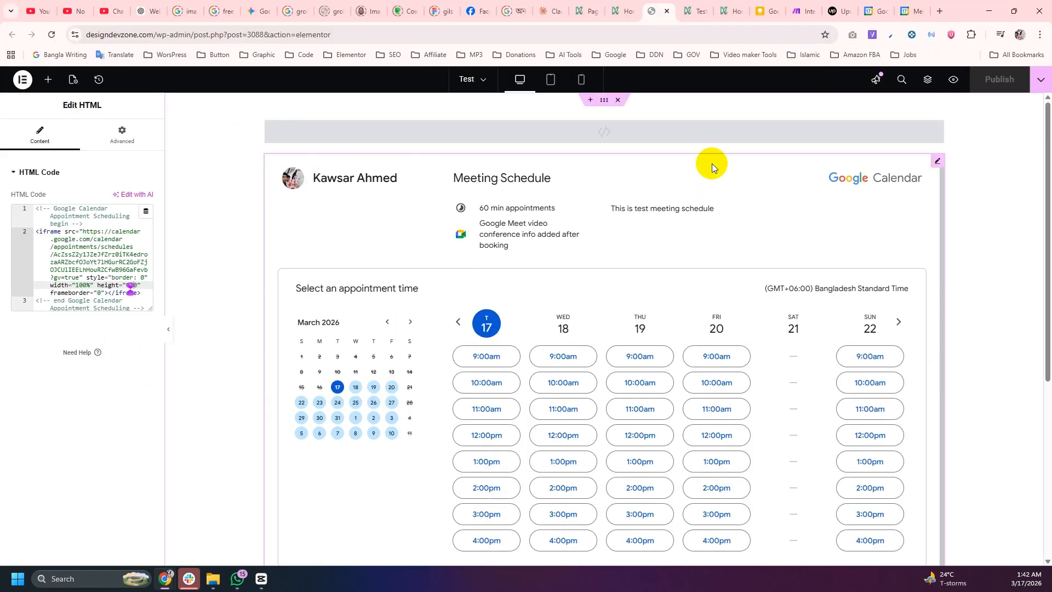
key("ctrl+a")
type("<!-- Google Calendar Appointment Scheduling begin --> <link href=\"https://calendar.google.com/calendar/scheduling-button-script.css\" rel=\"stylesheet\"> <script src=\"https://calendar.google.com/calendar/scheduling-button-script.js\" async></script> <script> (function() {   var target = document.currentScript;   window.addEventListener('load', function() {     calendar.schedulingButton.load({       url: 'https://calendar.google.com/calendar/appointments/schedules/AcZssZ2y1JZeJfZrz0iTK4edrozaARZbcfOJoYt71HGurRC2GoFZjOJCUlIEELhHouRZCfwB96GaFevb?gv=true',       color: '#039BE5',       label: 'Book an appointment',       target,     });   }); })(); </script> <!-- end Google Calendar Appointment Scheduling -->")
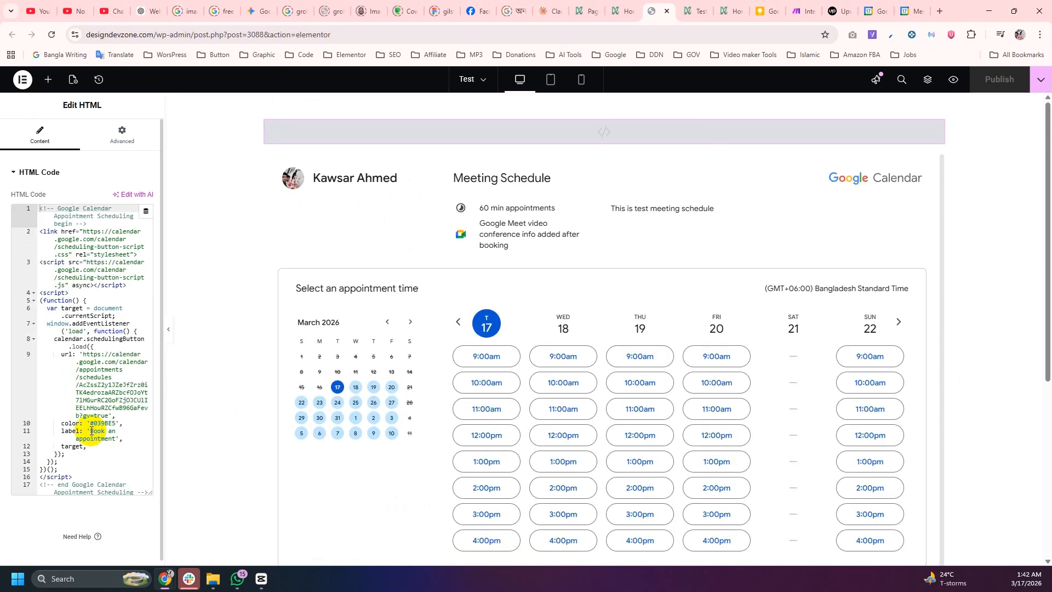
double_click(96, 431)
key("BackSpace")
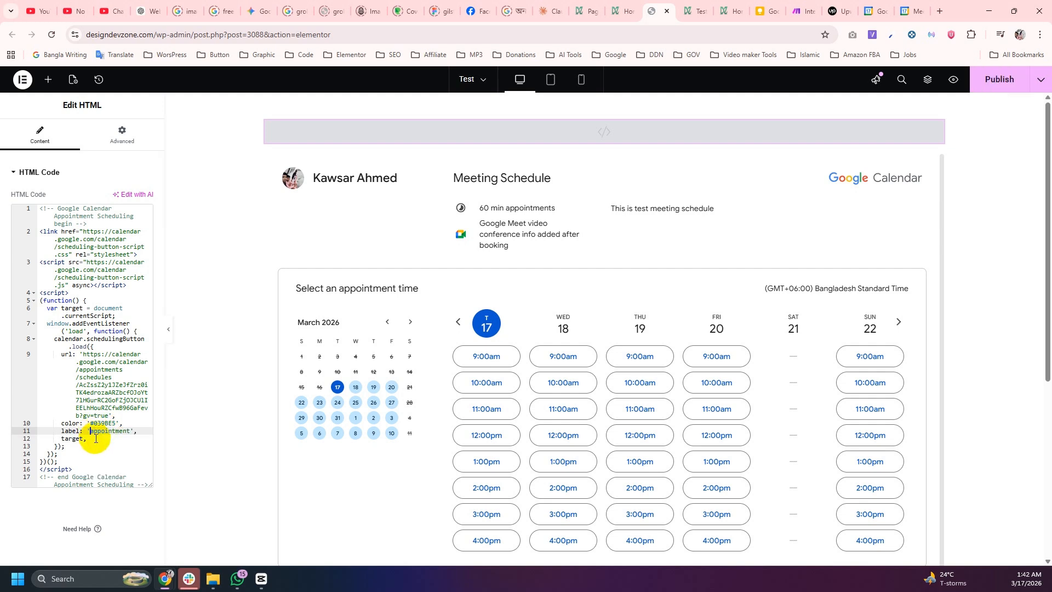
type("A")
key("Delete")
double_click(105, 423)
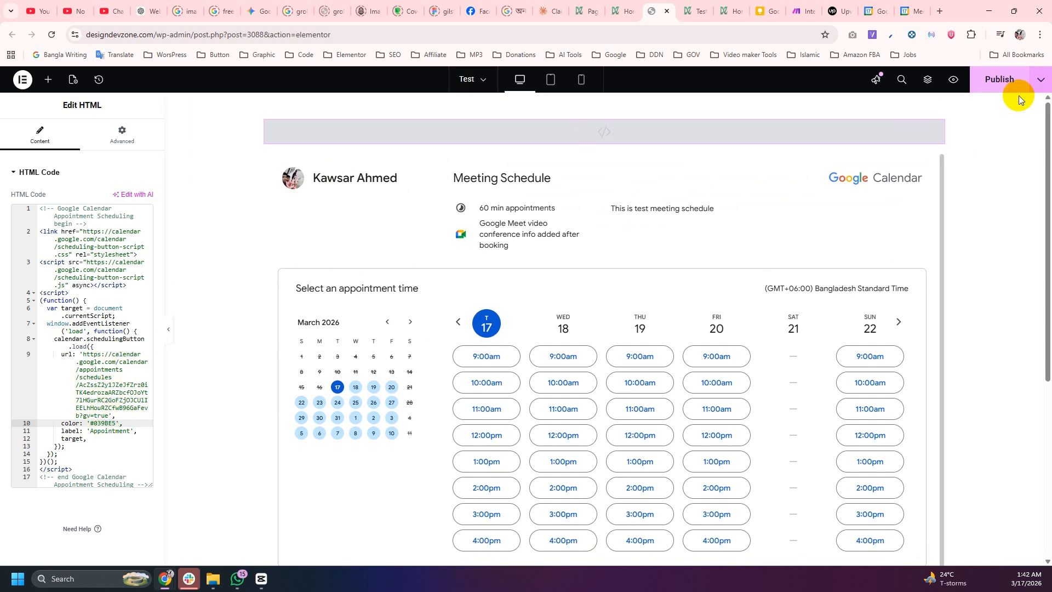
- Switch to the booking page's website embed settings and set the popup button's color to teal
left_click(910, 11)
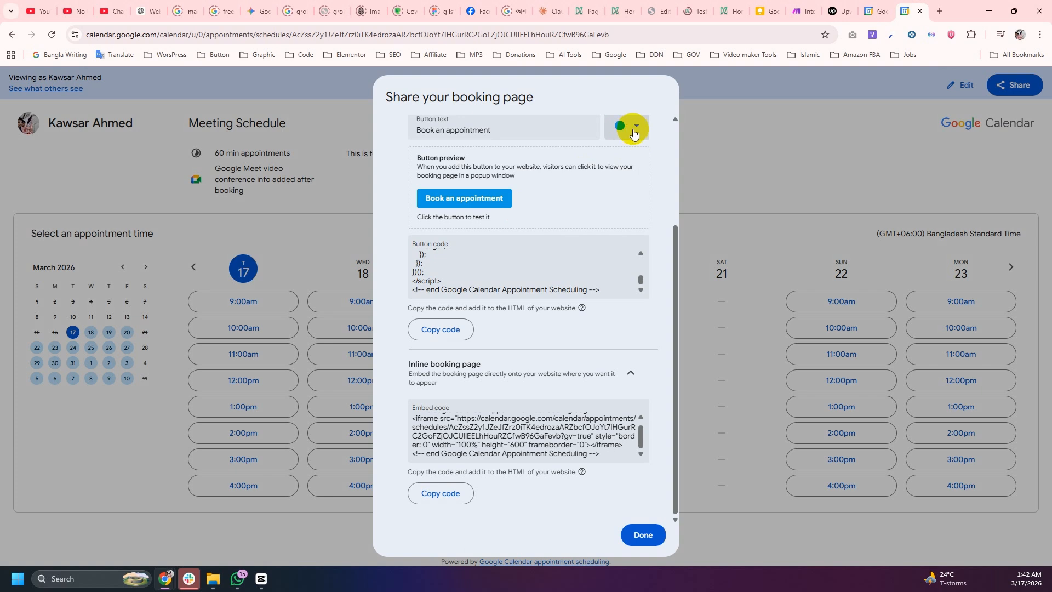
left_click(631, 130)
left_click(496, 128)
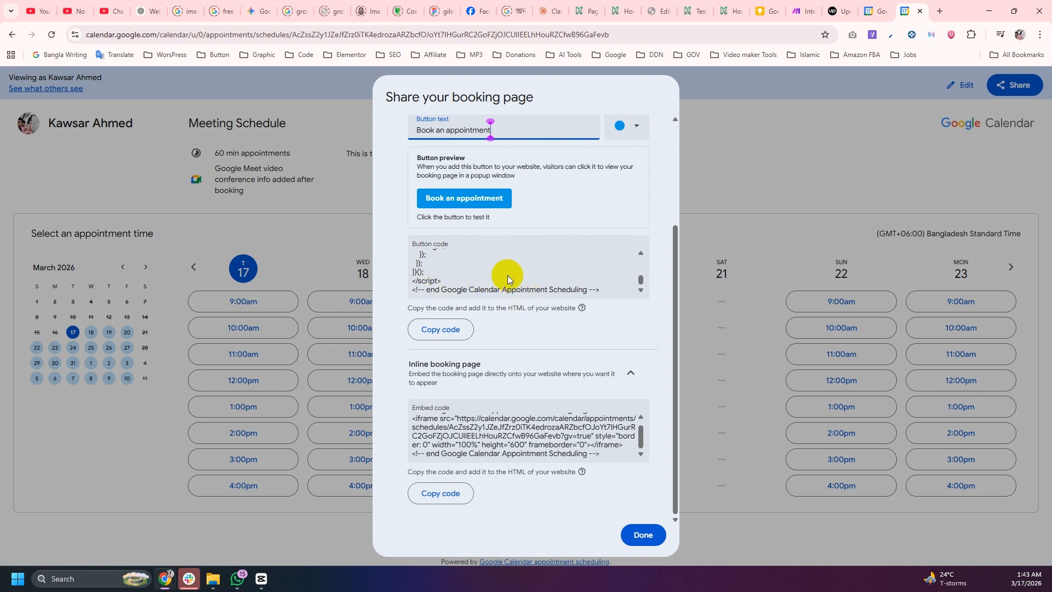
scroll(603, 202, "up", 2)
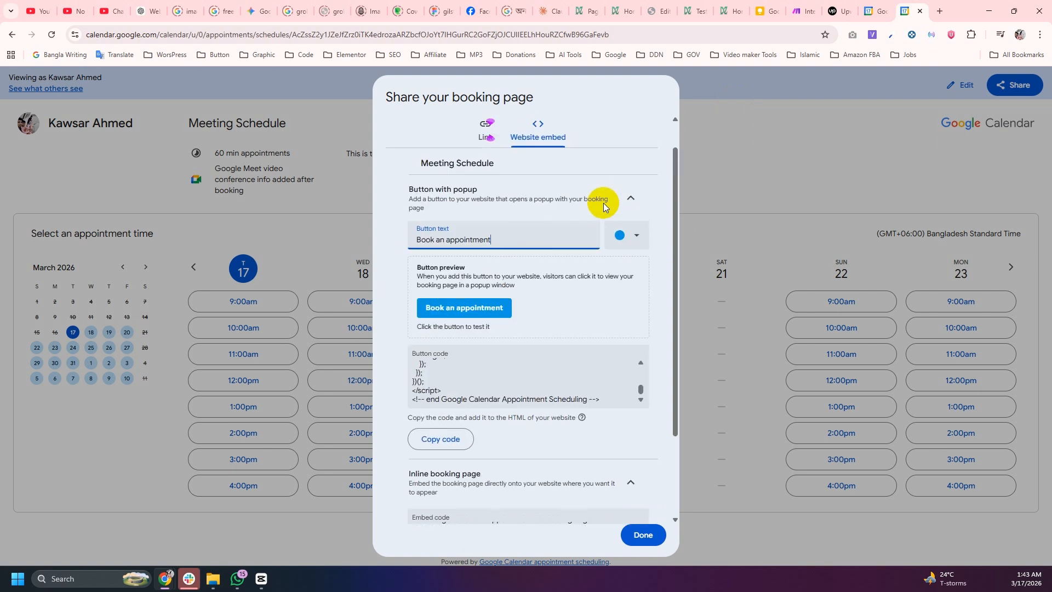
left_click(636, 238)
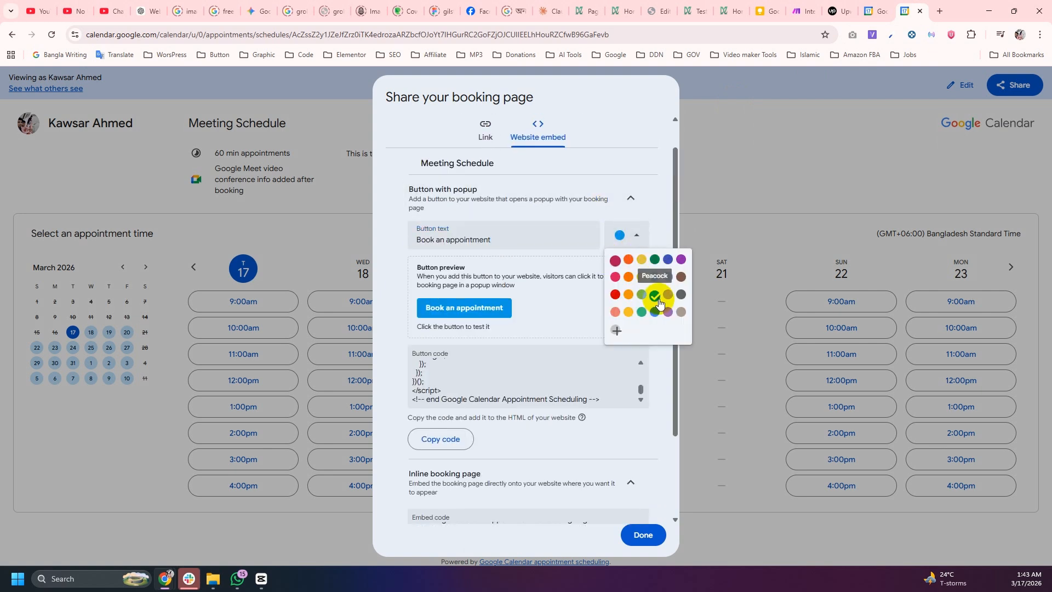
left_click(655, 280)
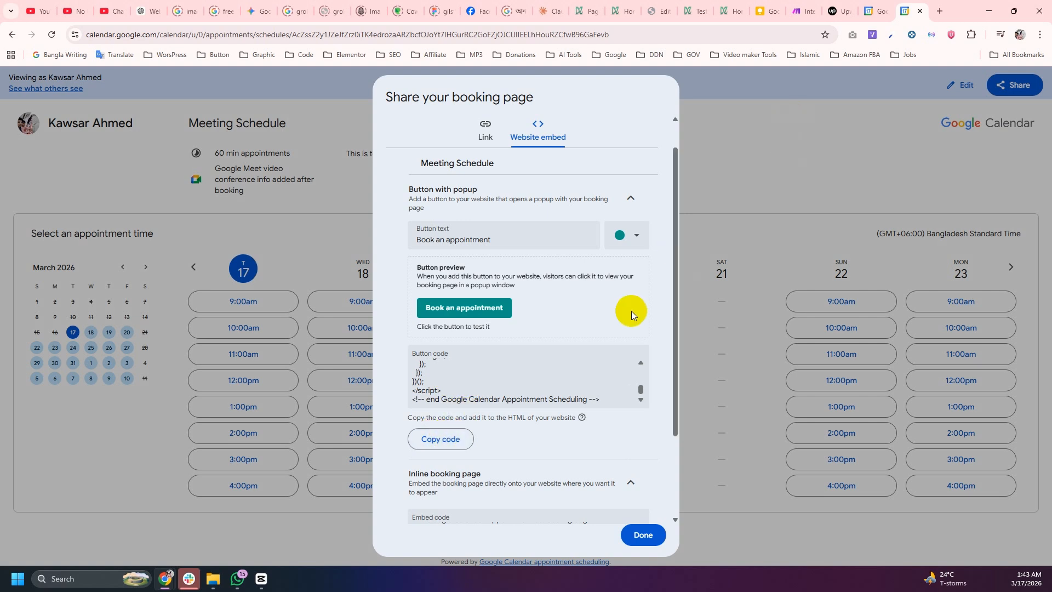
scroll(501, 377, "up", 3)
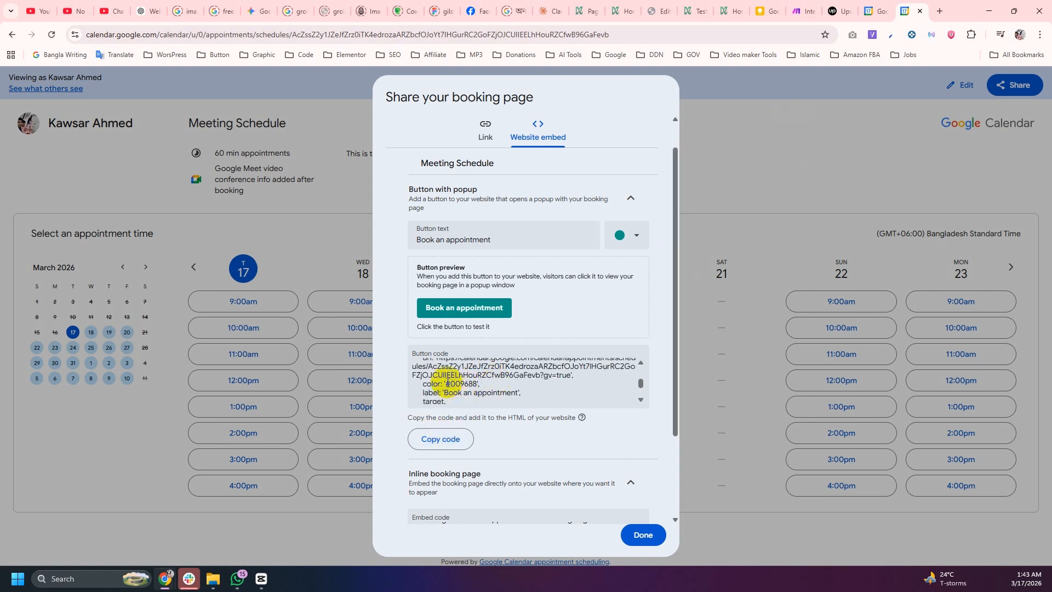
left_click_drag(445, 383, 475, 386)
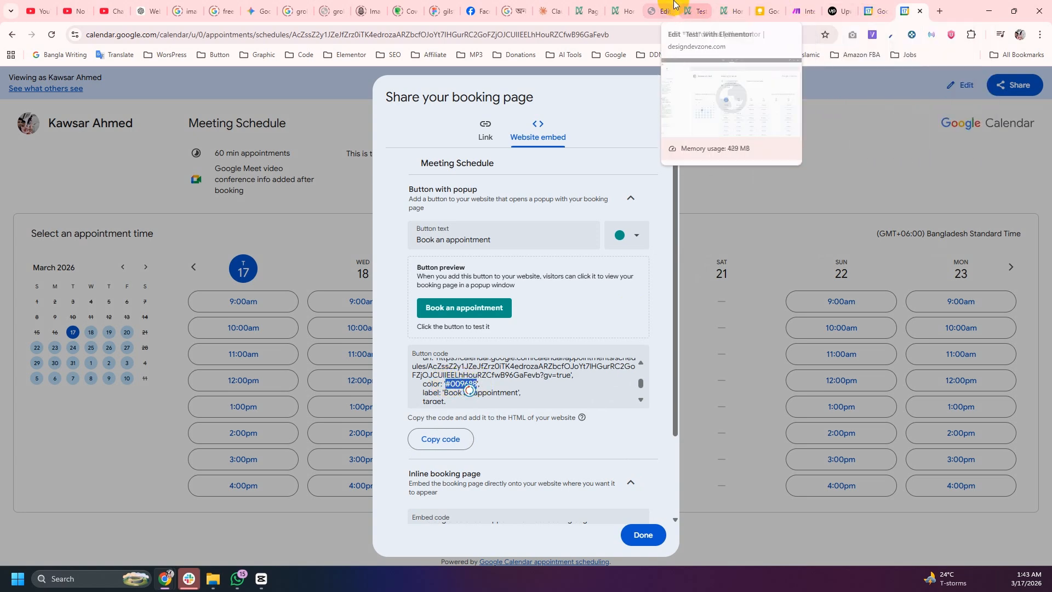
left_click(653, 11)
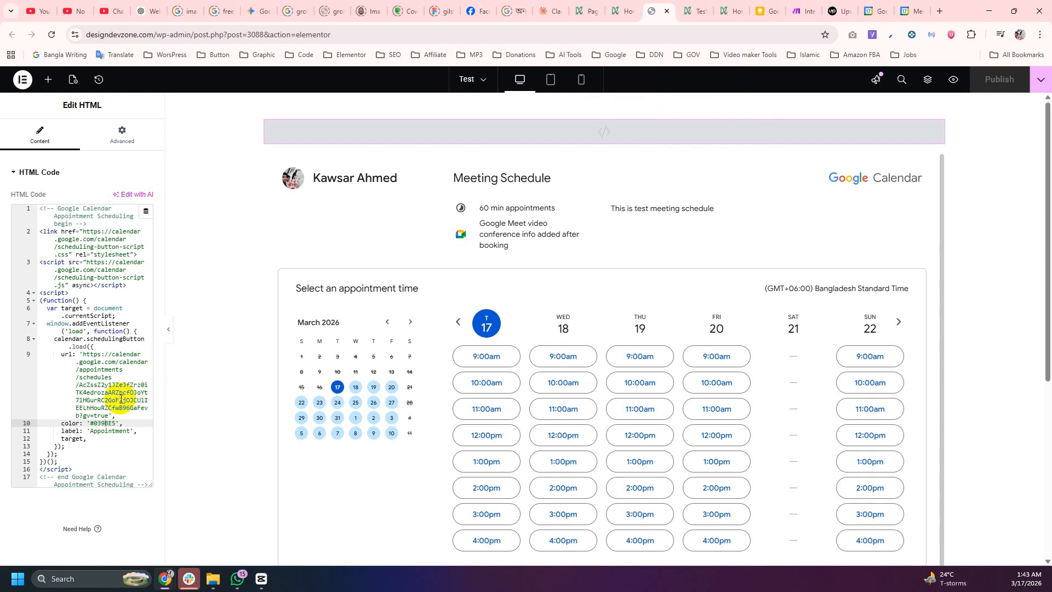
left_click_drag(91, 423, 116, 423)
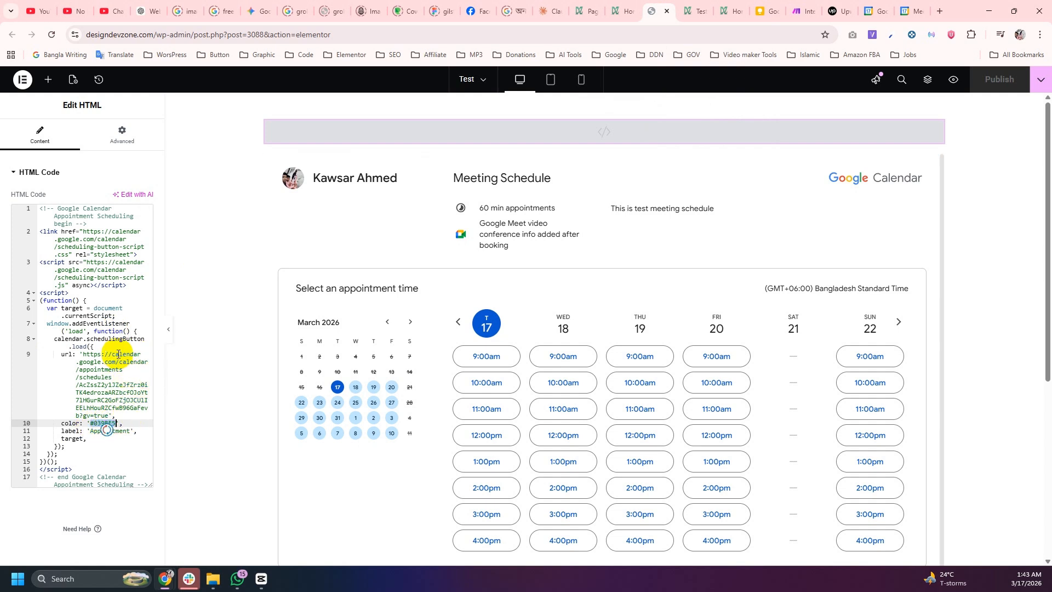
type("<!-- Google Calendar Appointment Scheduling begin --> <iframe src=\"https://calendar.google.com/calendar/appointments/schedules/AcZssZ2y1JZeJfZrz0iTK4edrozaARZbcfOJoYt71HGurRC2GoFZjOJCUlIEELhHouRZCfwB96GafEvb?gv=true\" style=\"border: 0\" width=\"100%\" height=\"600\" frameborder=\"0\"></iframe> <!-- end Google Calendar Appointment Scheduling -->")
key("ctrl+z")
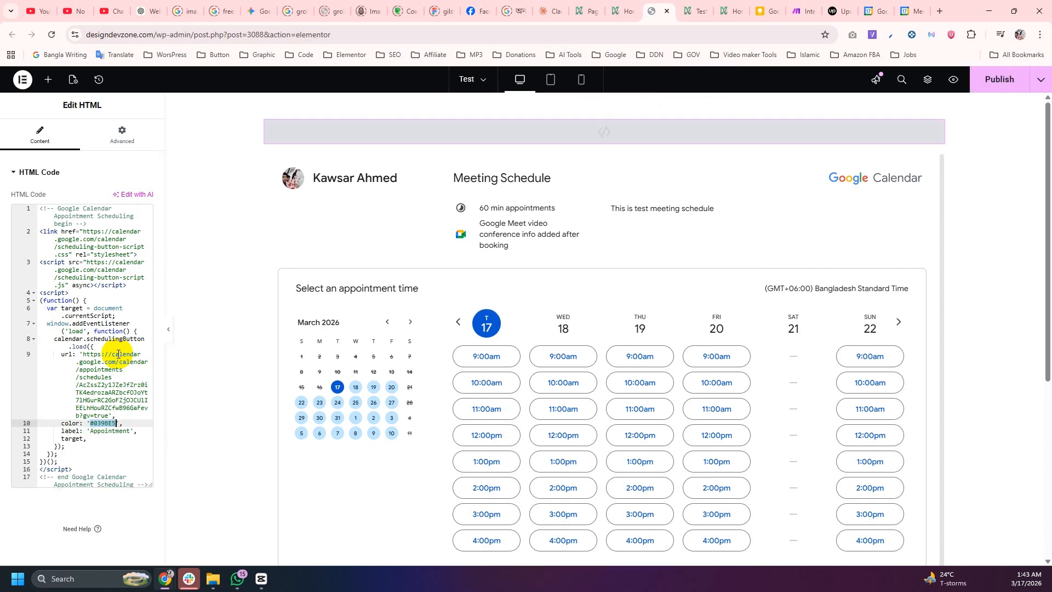
- Replace the button color in the Elementor HTML widget's code with #009688, copied from the booking page's button code, and publish the page
left_click(901, 5)
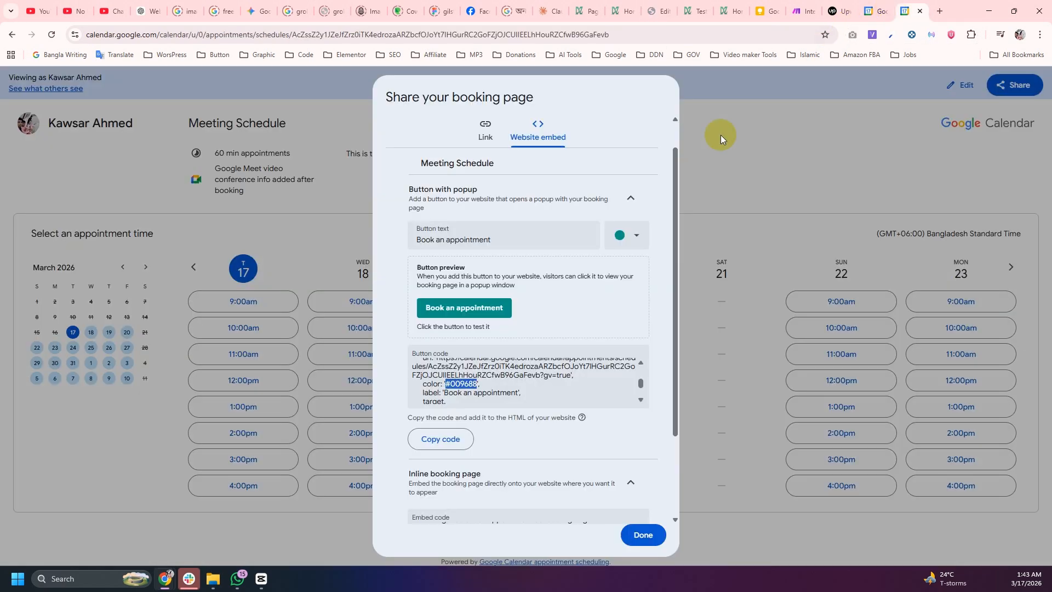
double_click(461, 384)
right_click(460, 383)
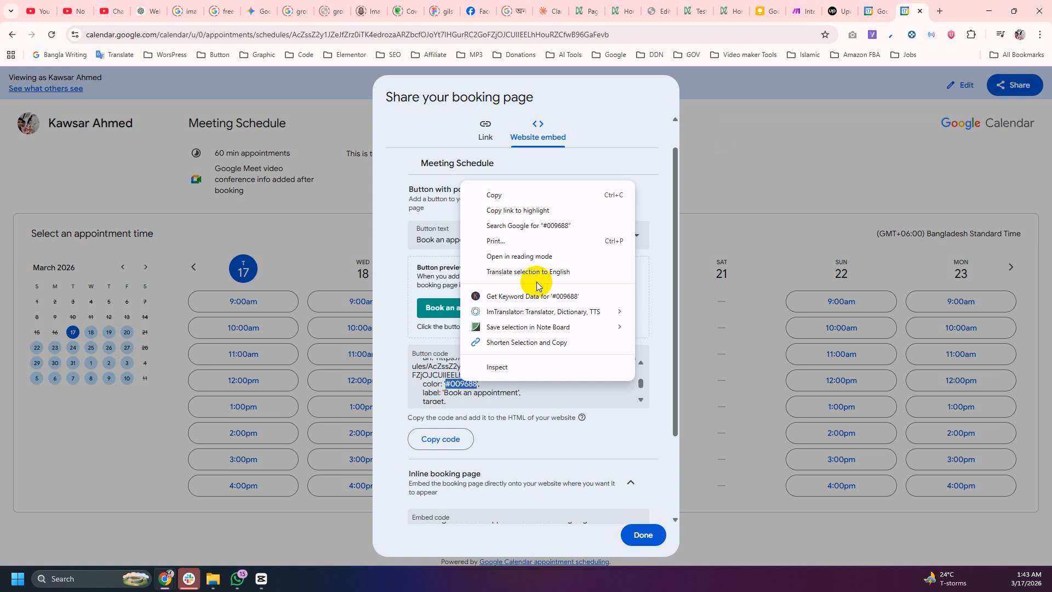
left_click(517, 196)
left_click(659, 11)
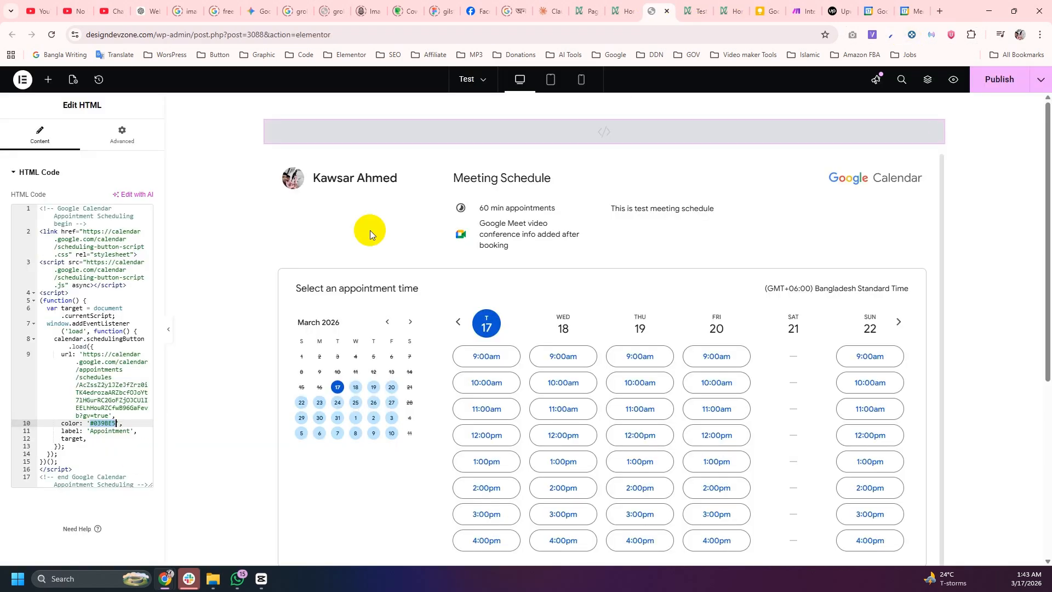
left_click(95, 430)
double_click(101, 423)
key("ctrl+v")
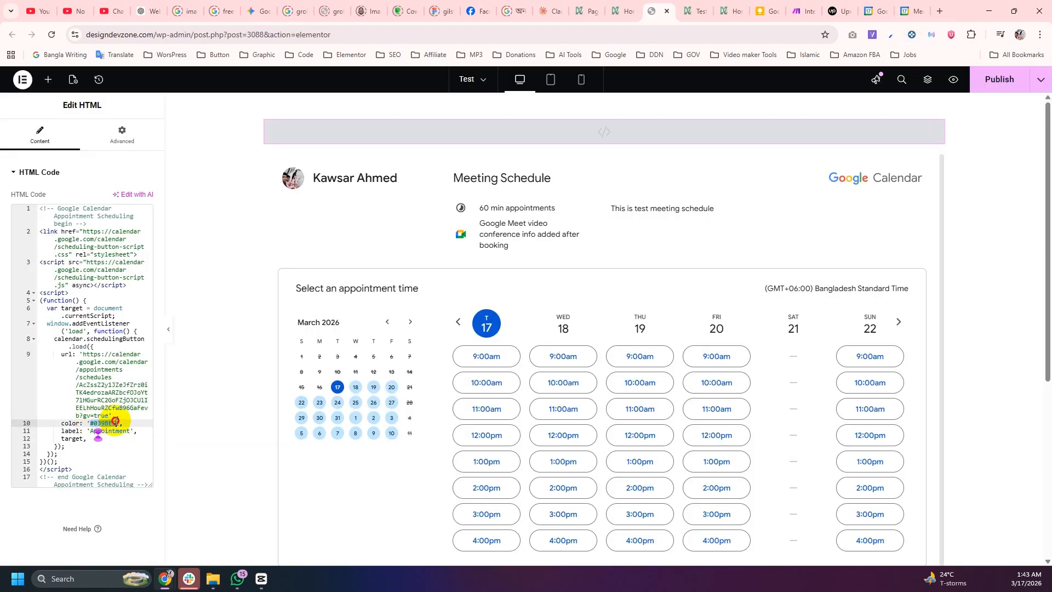
left_click(998, 80)
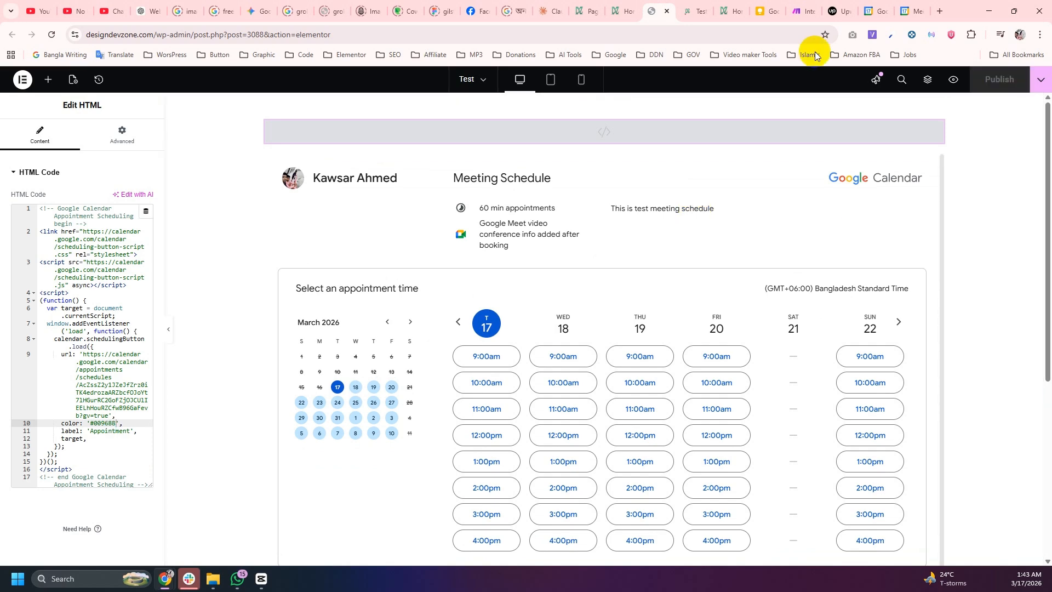
left_click(907, 8)
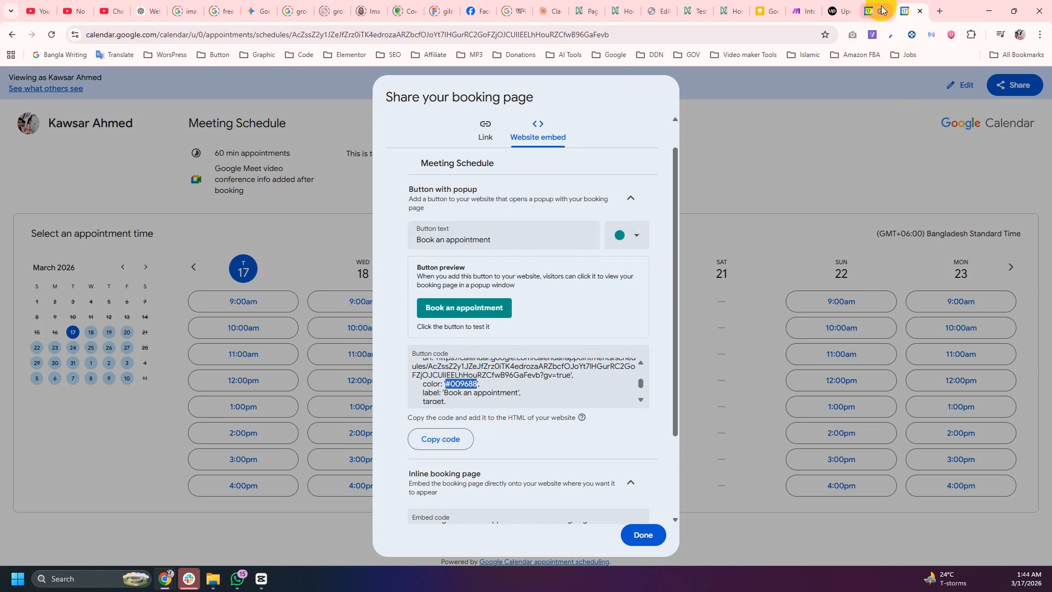
left_click(657, 11)
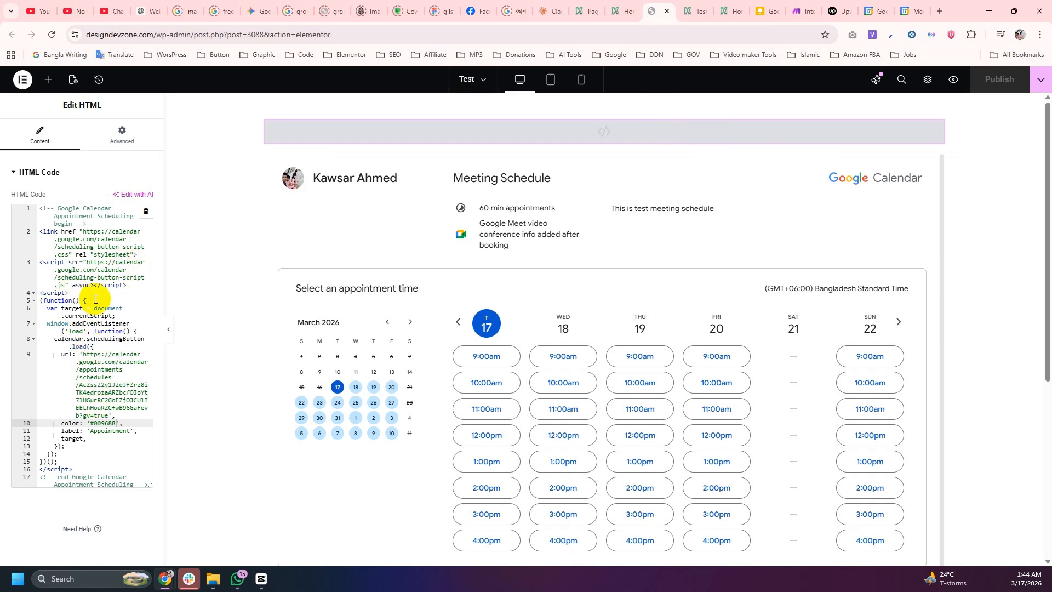
- Reload the live Test page in the incognito window, examine the button's color and label, its booking popup and the inline calendar, and return to Elementor
mouse_move(165, 579)
left_click(204, 546)
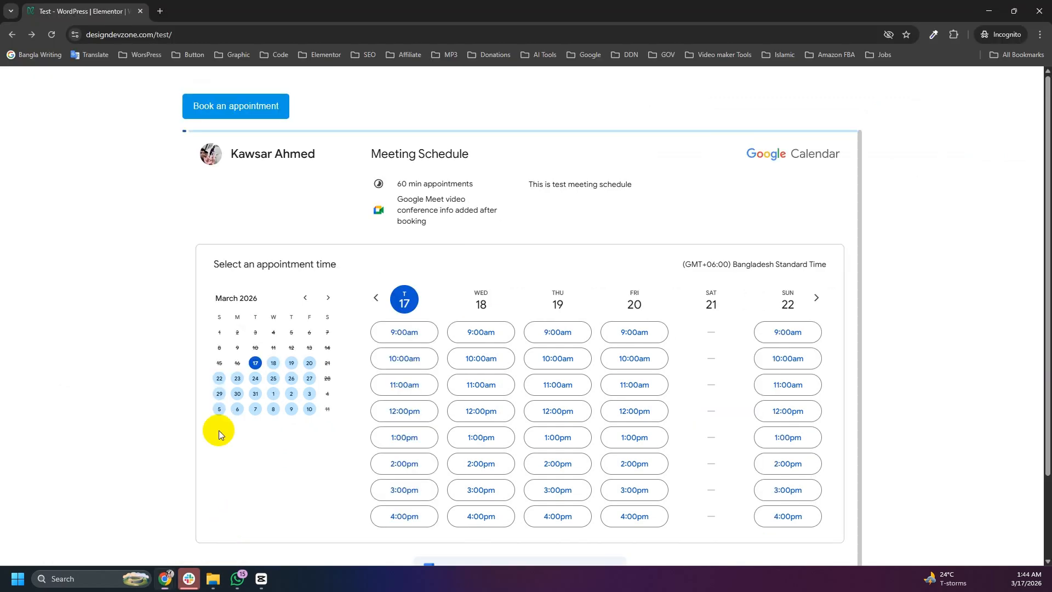
left_click(52, 34)
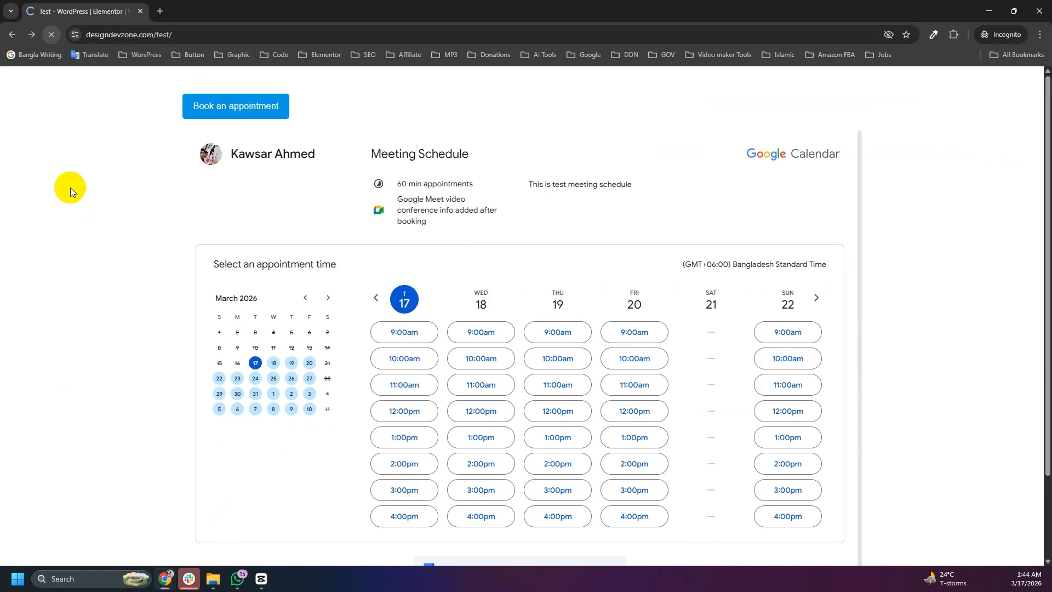
left_click(220, 110)
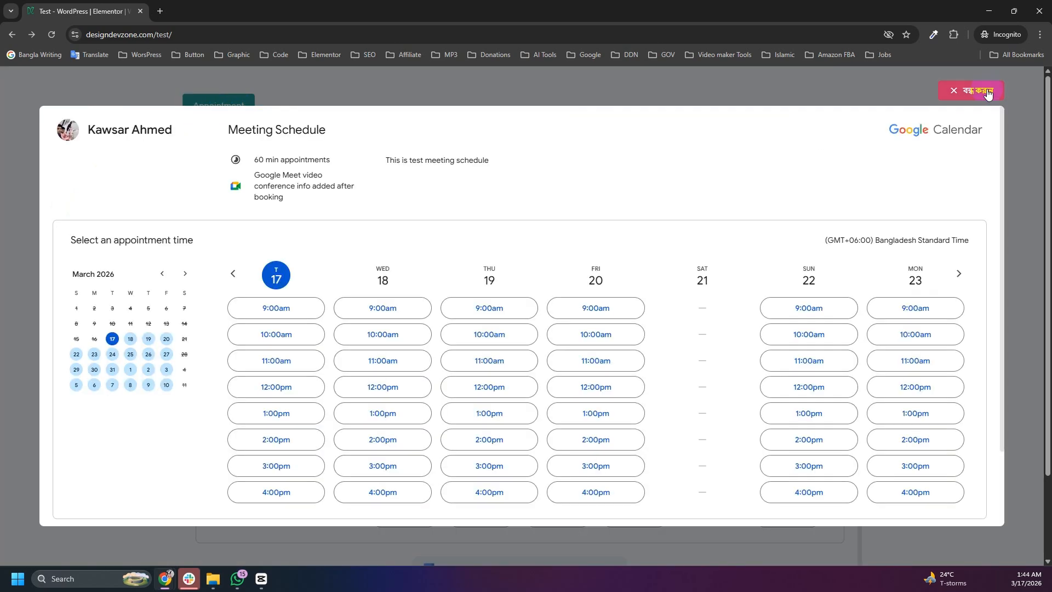
scroll(670, 296, "down", 3)
scroll(670, 299, "up", 3)
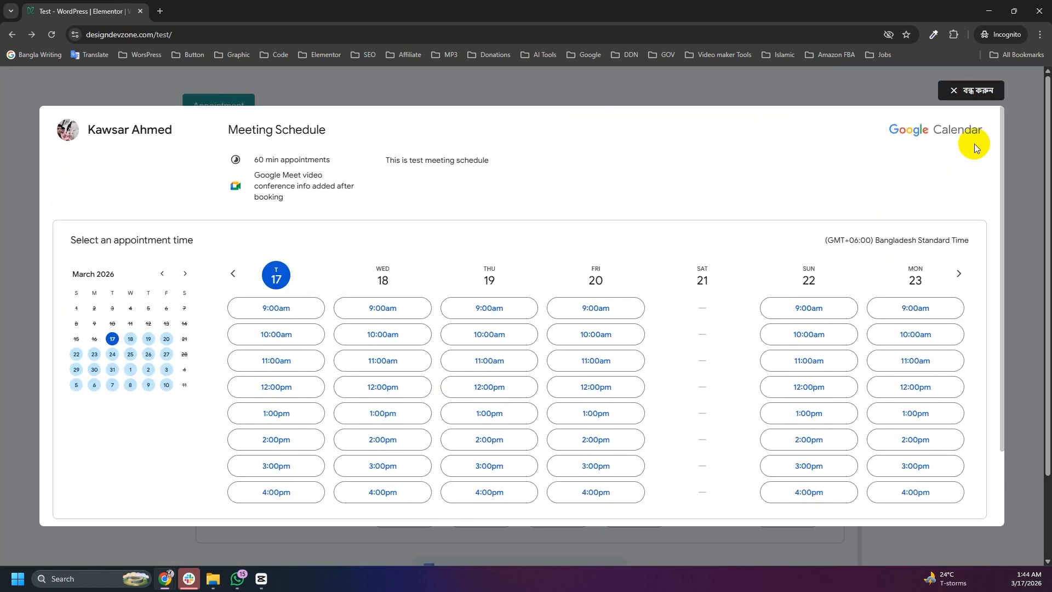
left_click(974, 94)
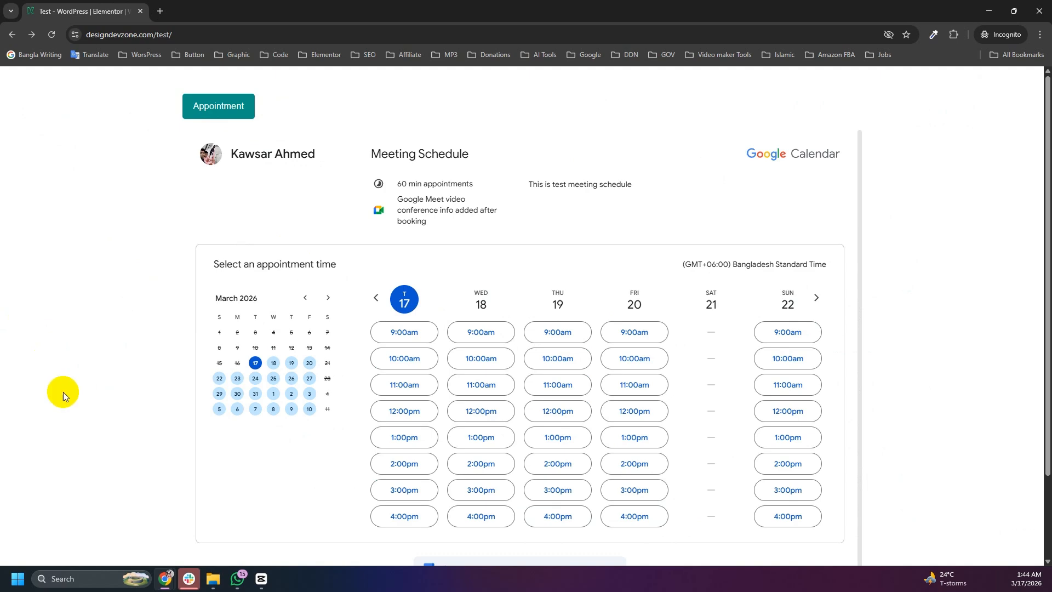
scroll(64, 392, "down", 2)
scroll(64, 393, "up", 2)
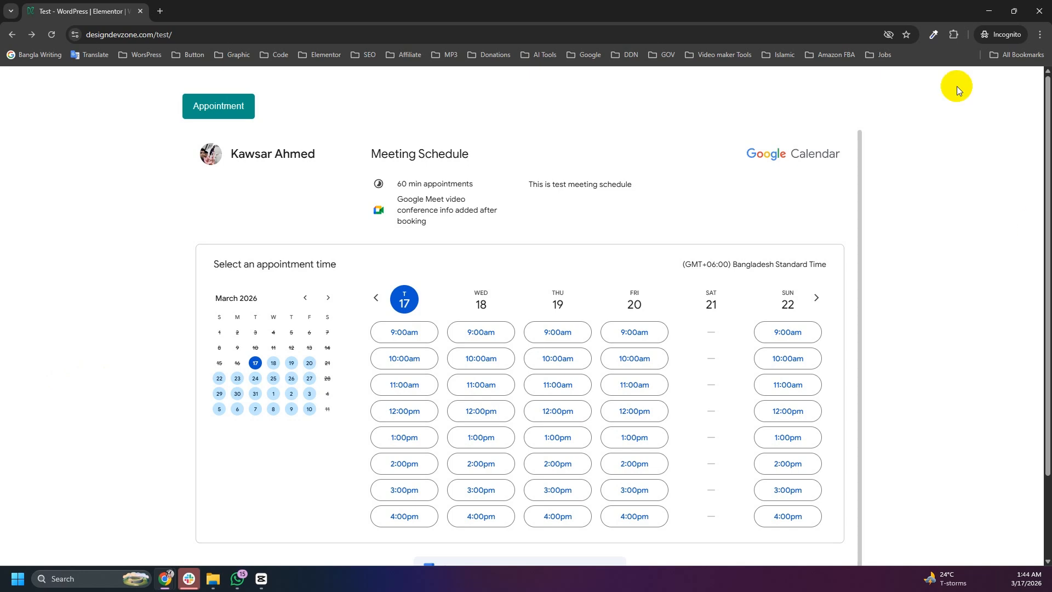
left_click(983, 13)
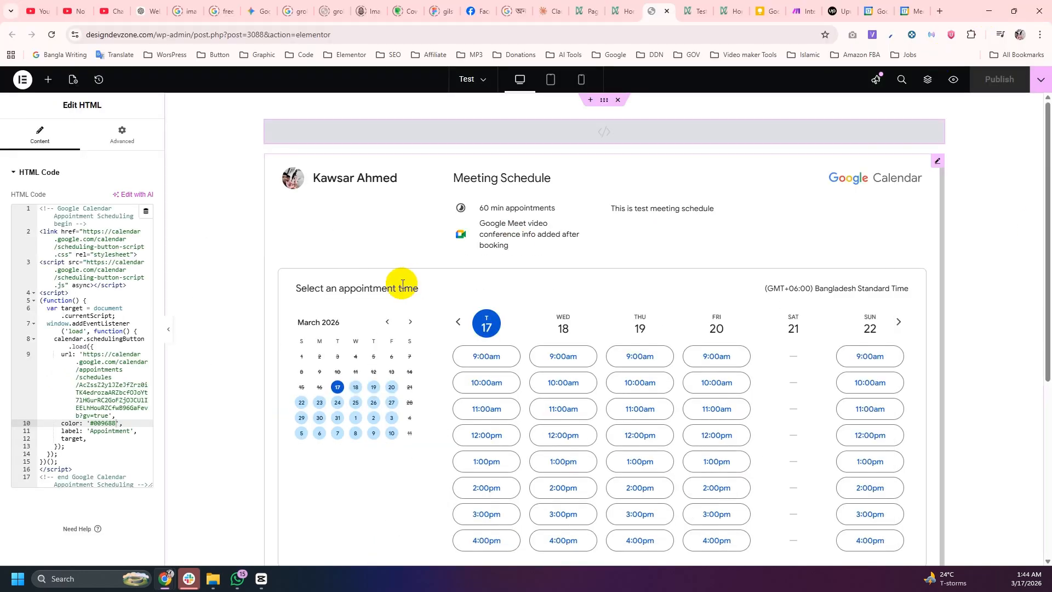